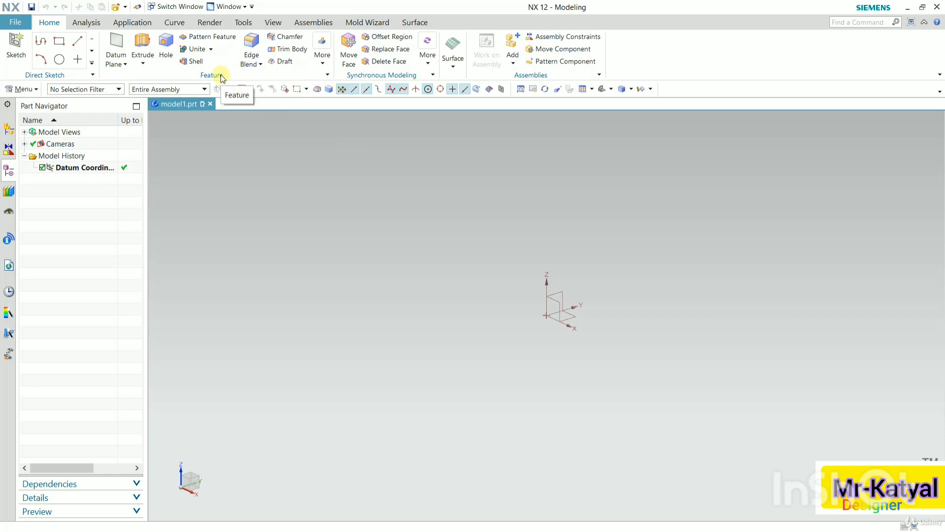
{"action": "left_click", "coordinate": [209, 38]}
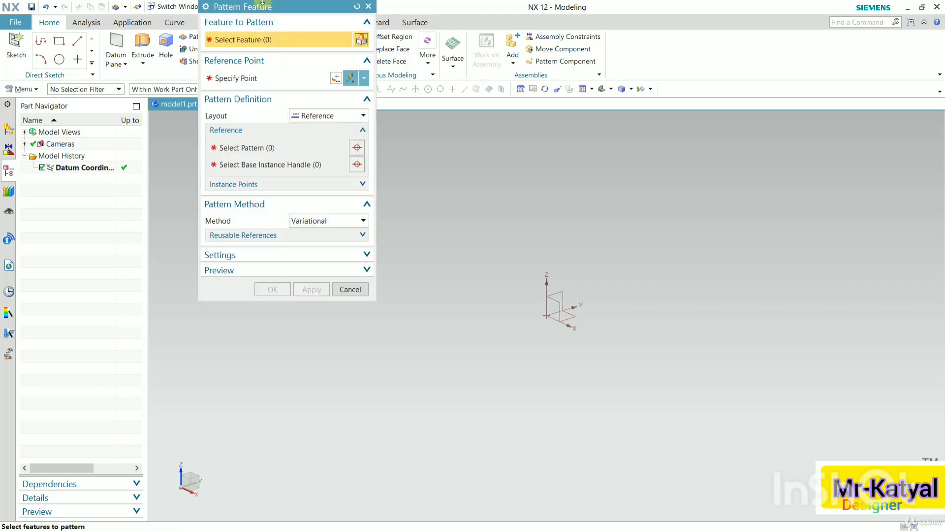
{"action": "left_click_drag", "start_coordinate": [261, 6], "coordinate": [258, 74]}
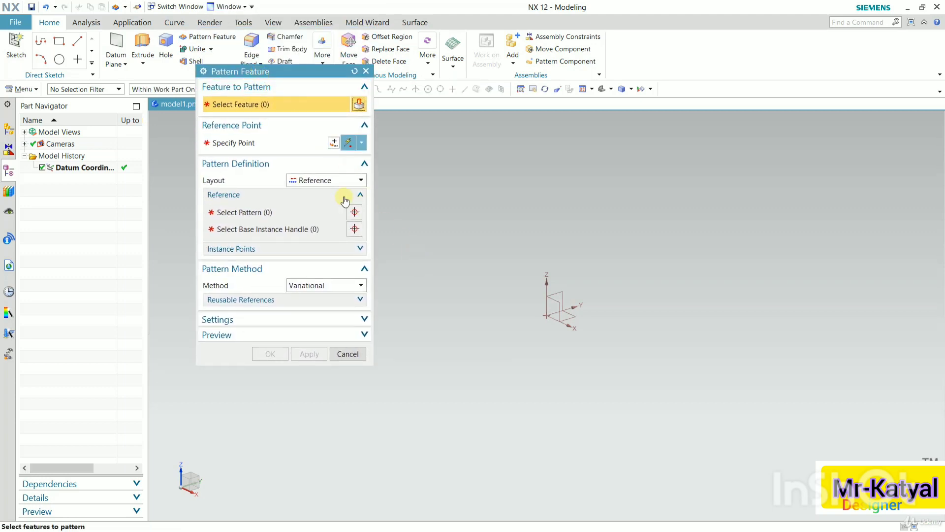
{"action": "left_click", "coordinate": [315, 181]}
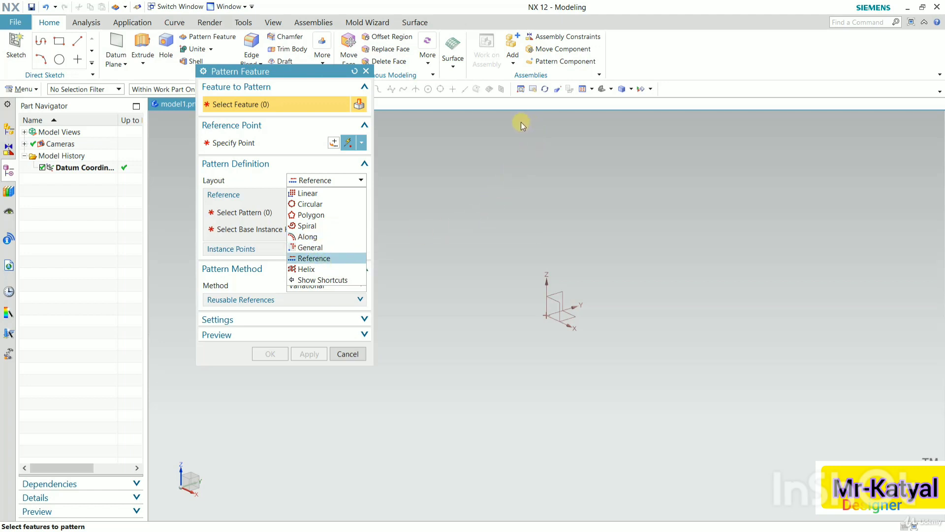
{"action": "left_click", "coordinate": [356, 360]}
{"action": "left_click", "coordinate": [353, 357]}
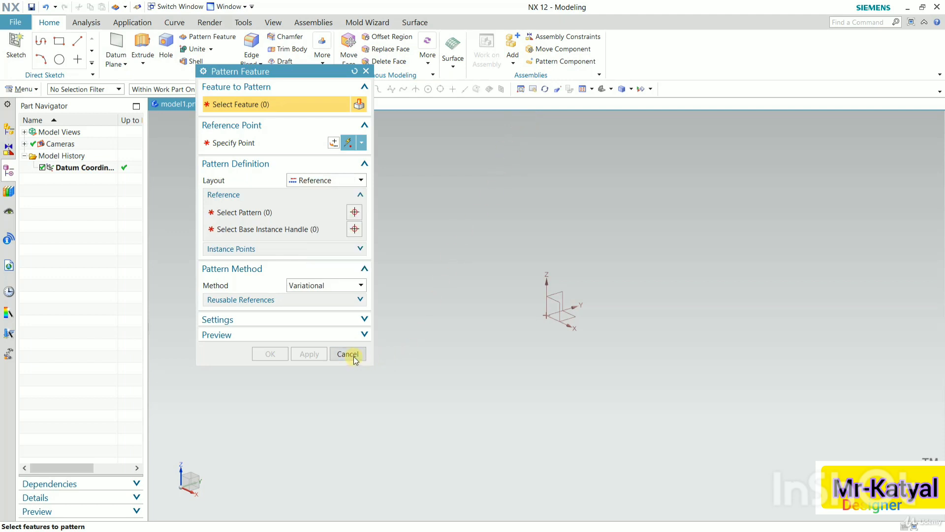
Step: Open the linear_pattern part file from the Patterns folder
{"action": "left_click", "coordinate": [13, 23]}
{"action": "left_click", "coordinate": [43, 54]}
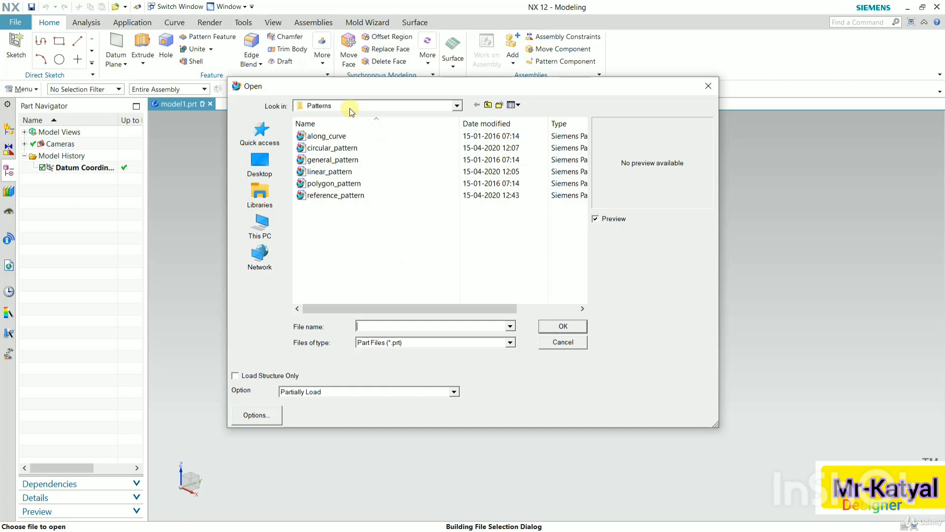
{"action": "left_click", "coordinate": [329, 173]}
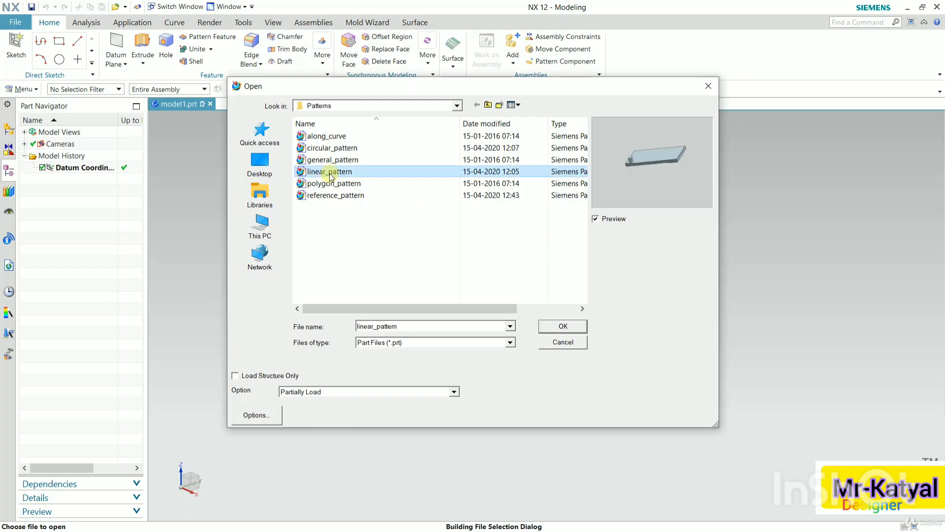
{"action": "left_click", "coordinate": [564, 326]}
Step: Inspect the plate and the cylinder by highlighting Extrude (1) and Extrude (2) from the model history
{"action": "middle_click_drag", "start_coordinate": [798, 289], "coordinate": [801, 313]}
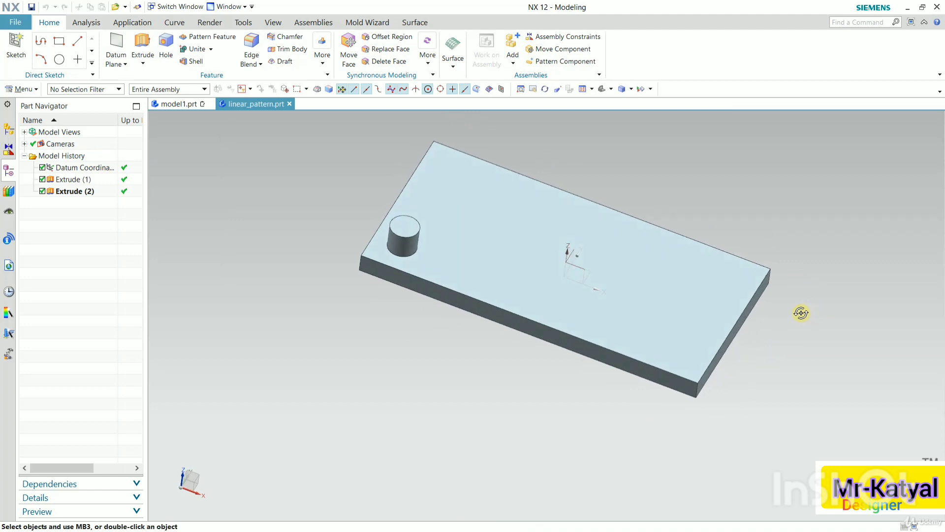
{"action": "left_click", "coordinate": [77, 180]}
{"action": "middle_click_drag", "start_coordinate": [397, 317], "coordinate": [389, 335]}
{"action": "left_click", "coordinate": [65, 194]}
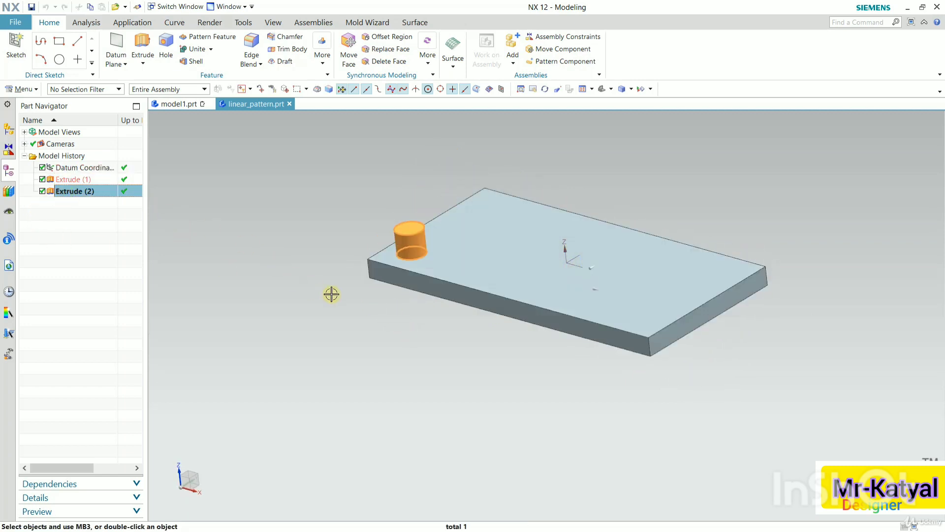
{"action": "middle_click_drag", "start_coordinate": [437, 331], "coordinate": [469, 360]}
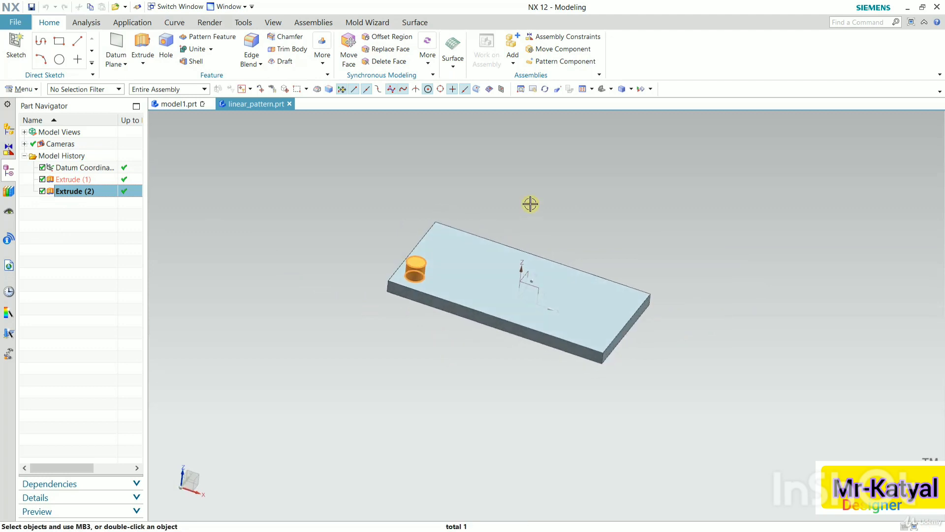
{"action": "scroll", "coordinate": [530, 204], "scroll_direction": "up", "scroll_amount": 1}
{"action": "key", "text": "Escape"}
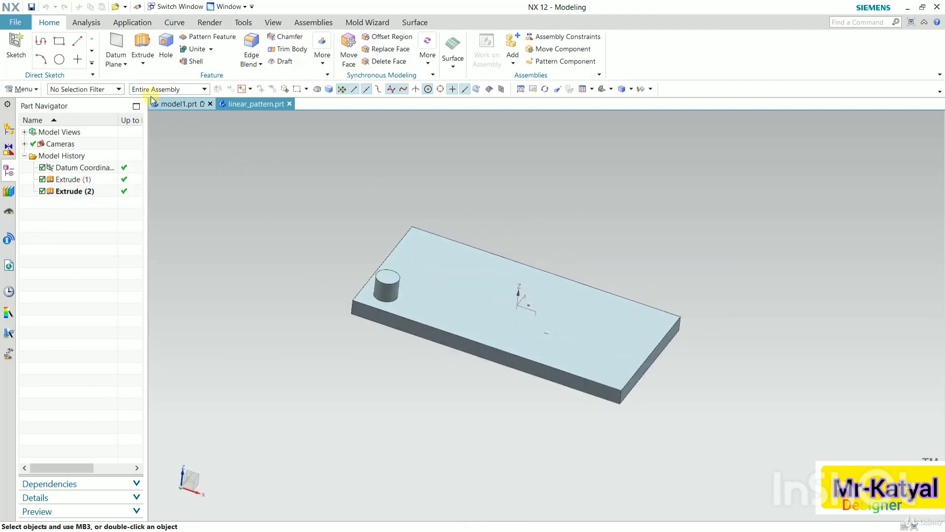
Step: Start a Pattern Feature with the Linear layout and select the cylinder, Extrude (2), as the feature to pattern
{"action": "left_click", "coordinate": [208, 38]}
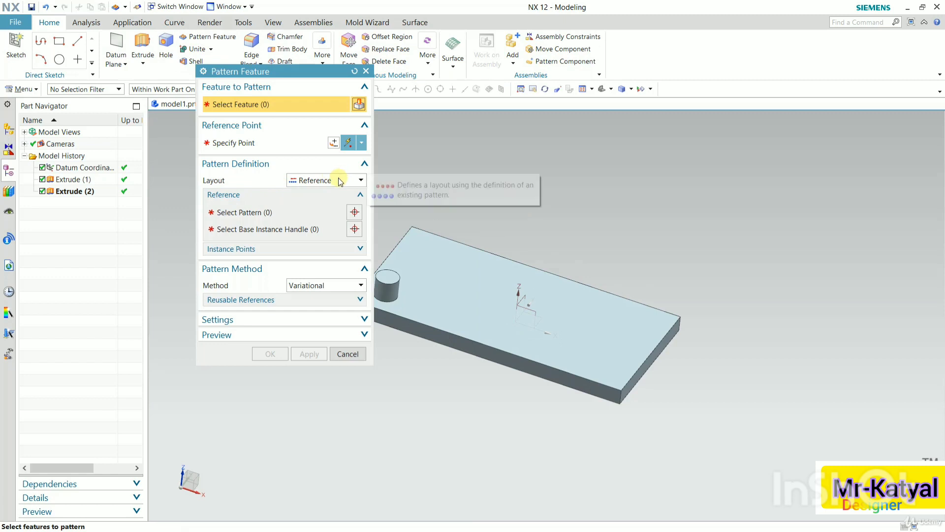
{"action": "left_click", "coordinate": [341, 181]}
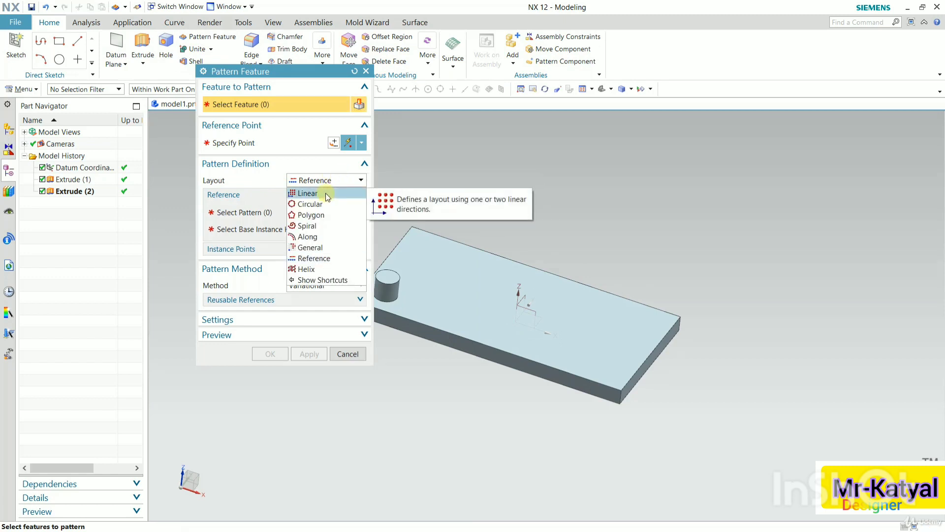
{"action": "left_click", "coordinate": [326, 193]}
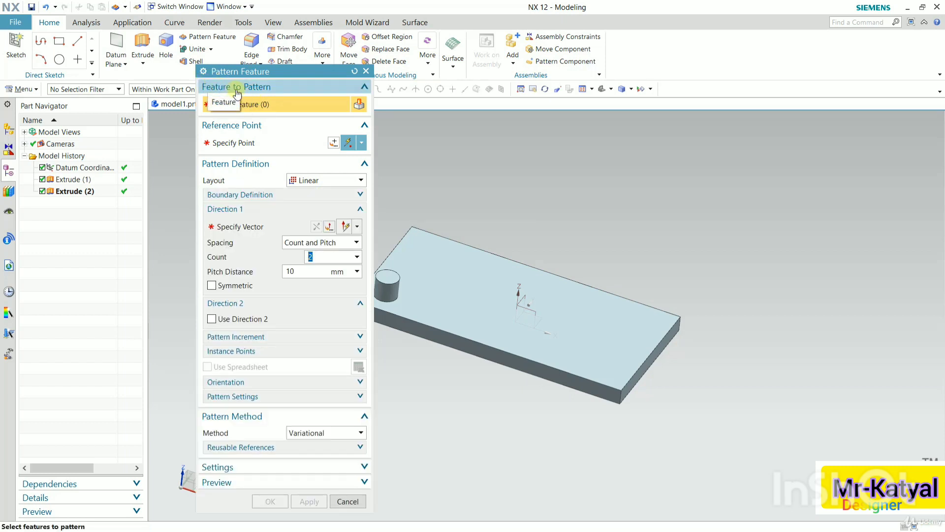
{"action": "left_click_drag", "start_coordinate": [291, 70], "coordinate": [256, 55]}
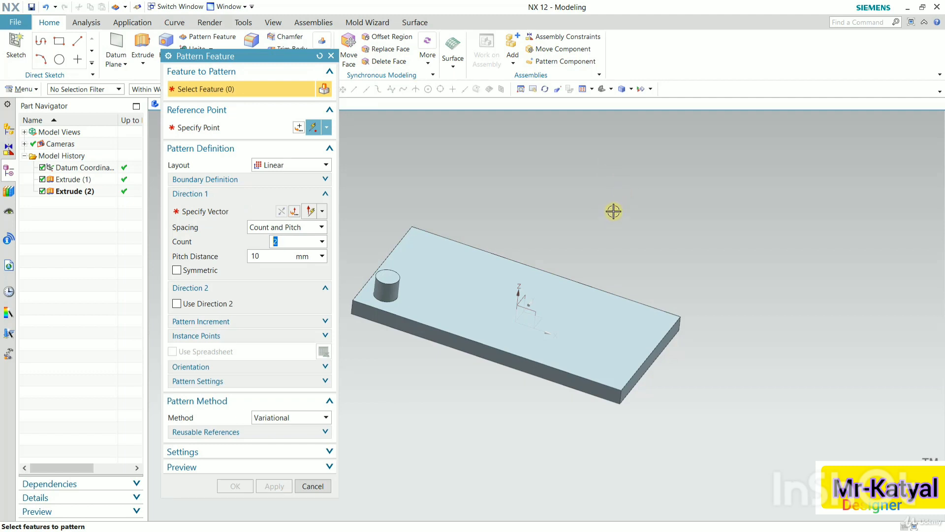
{"action": "scroll", "coordinate": [689, 200], "scroll_direction": "down", "scroll_amount": 1}
{"action": "scroll", "coordinate": [769, 211], "scroll_direction": "up", "scroll_amount": 1}
{"action": "scroll", "coordinate": [769, 210], "scroll_direction": "down", "scroll_amount": 1}
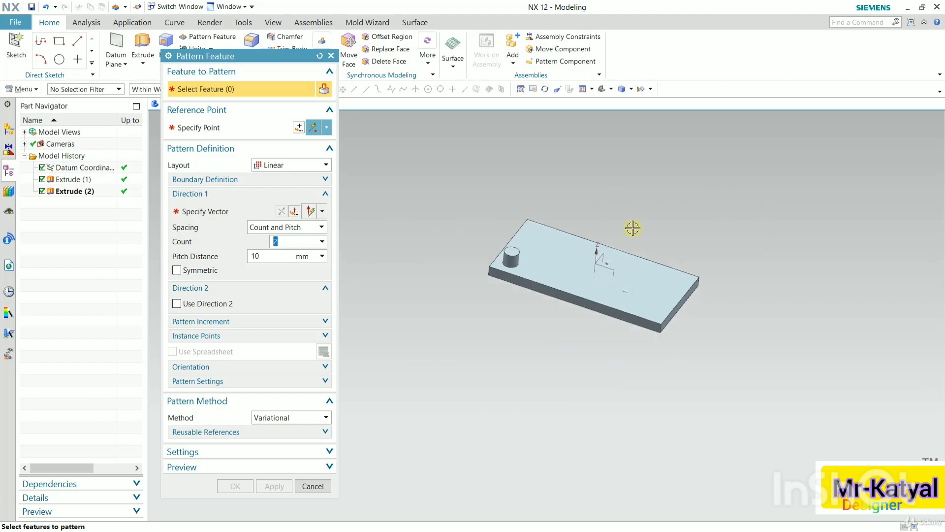
{"action": "scroll", "coordinate": [633, 226], "scroll_direction": "up", "scroll_amount": 2}
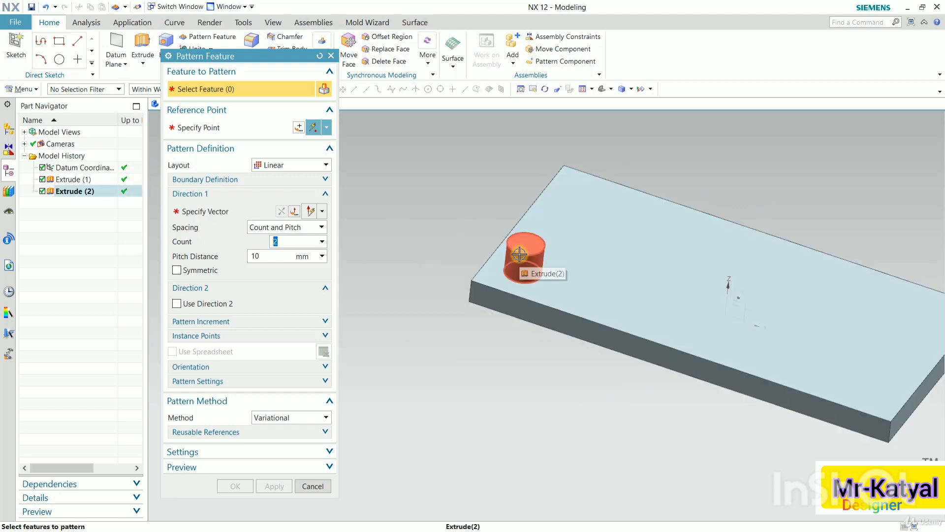
{"action": "left_click", "coordinate": [520, 254]}
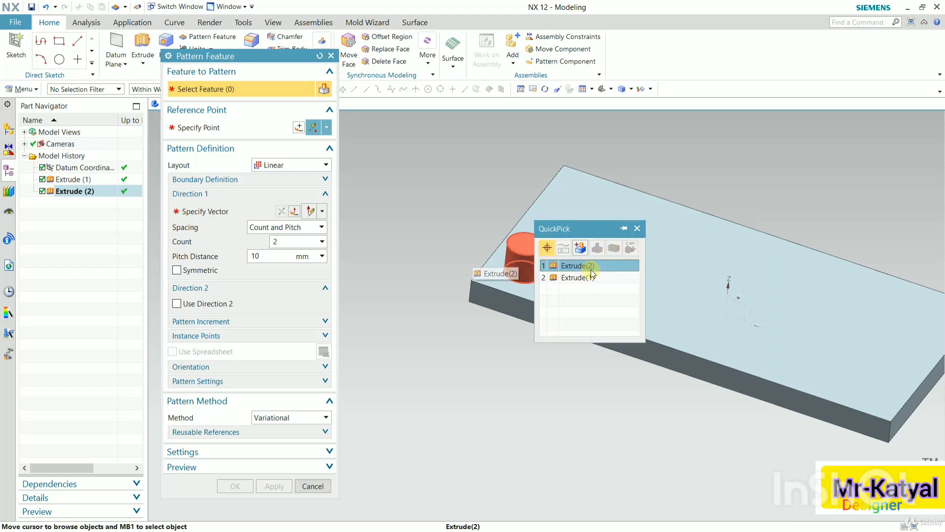
{"action": "left_click", "coordinate": [590, 269]}
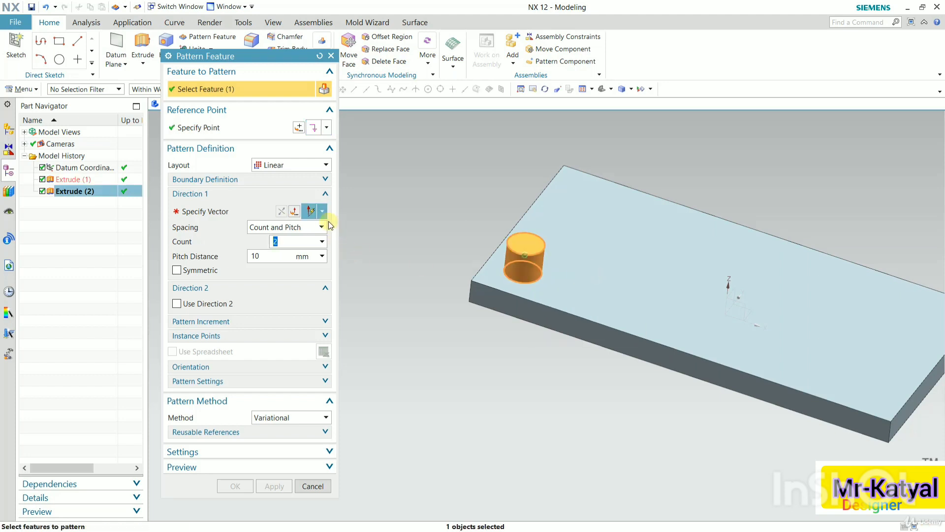
Step: Define the Direction 1 vector along the plate's long front edge and reverse it so it runs from the cylinder across the plate
{"action": "left_click", "coordinate": [223, 214]}
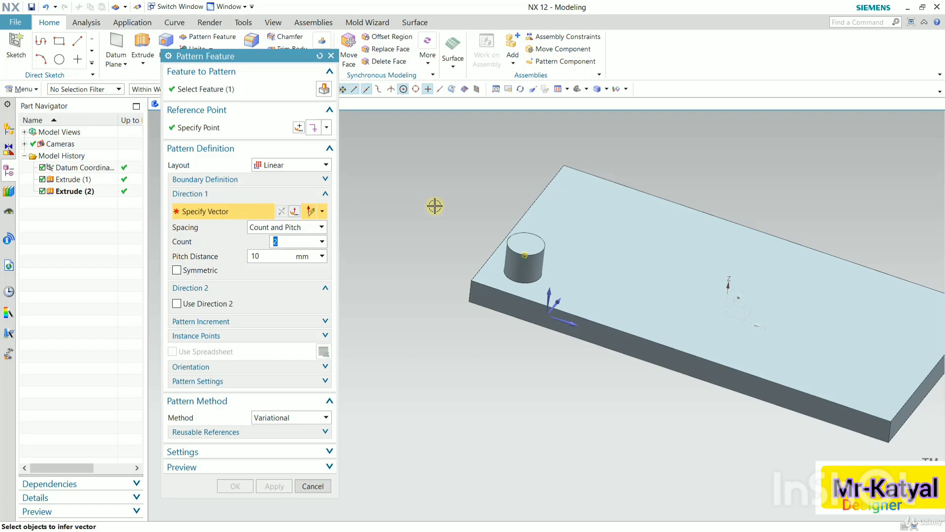
{"action": "scroll", "coordinate": [434, 205], "scroll_direction": "down", "scroll_amount": 3}
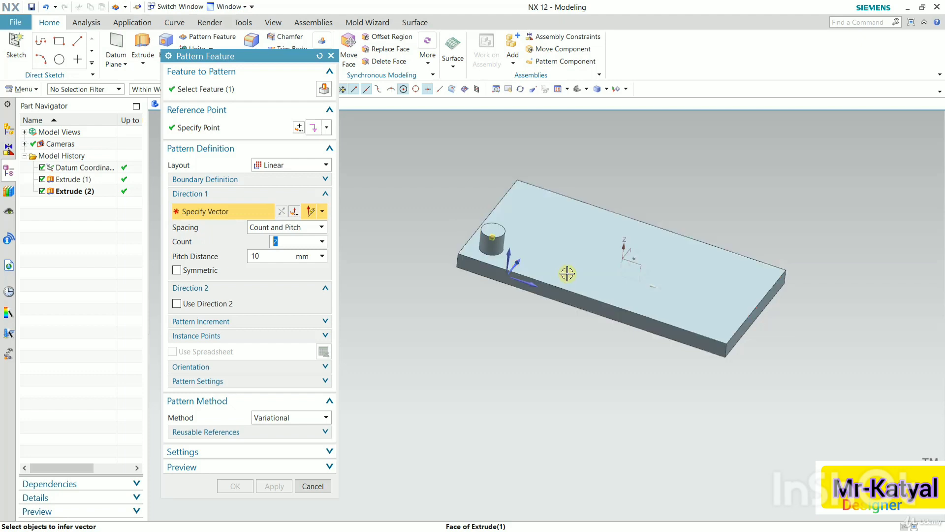
{"action": "scroll", "coordinate": [572, 356], "scroll_direction": "up", "scroll_amount": 2}
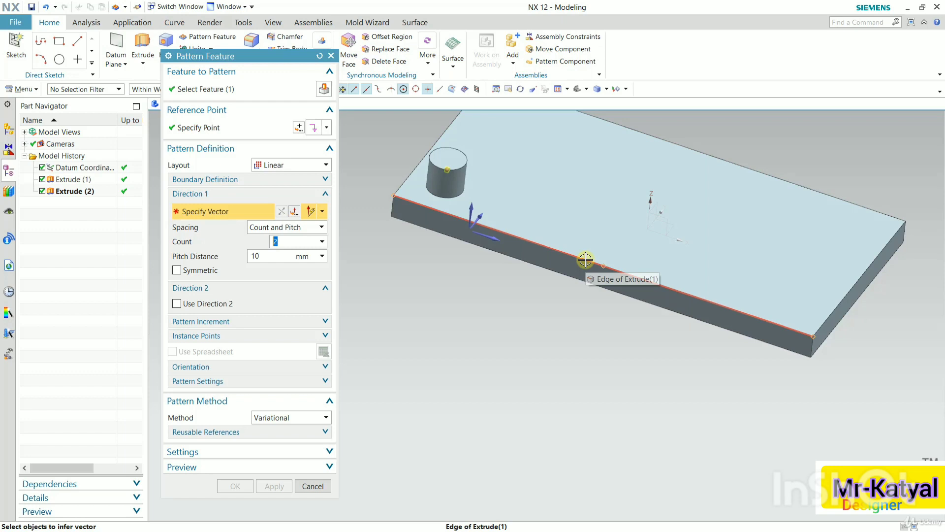
{"action": "left_click", "coordinate": [585, 259]}
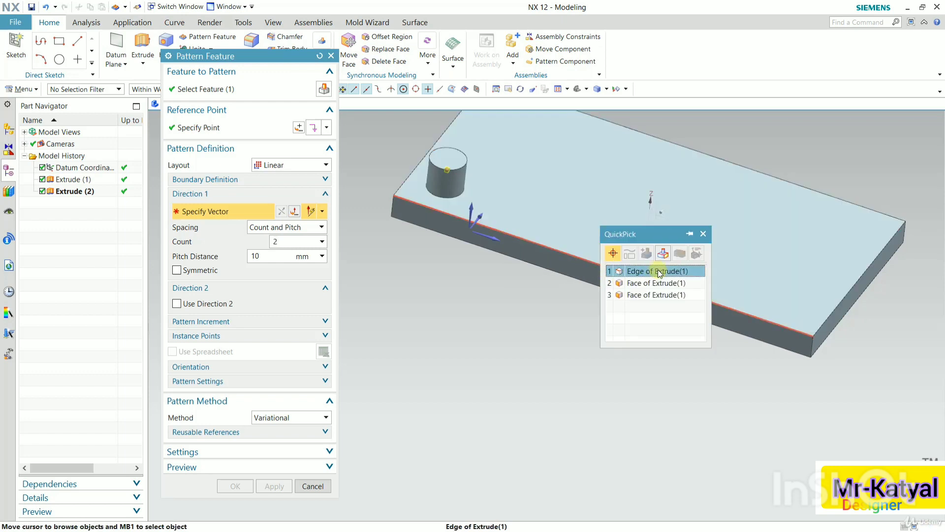
{"action": "left_click", "coordinate": [659, 274]}
{"action": "scroll", "coordinate": [550, 363], "scroll_direction": "down", "scroll_amount": 2}
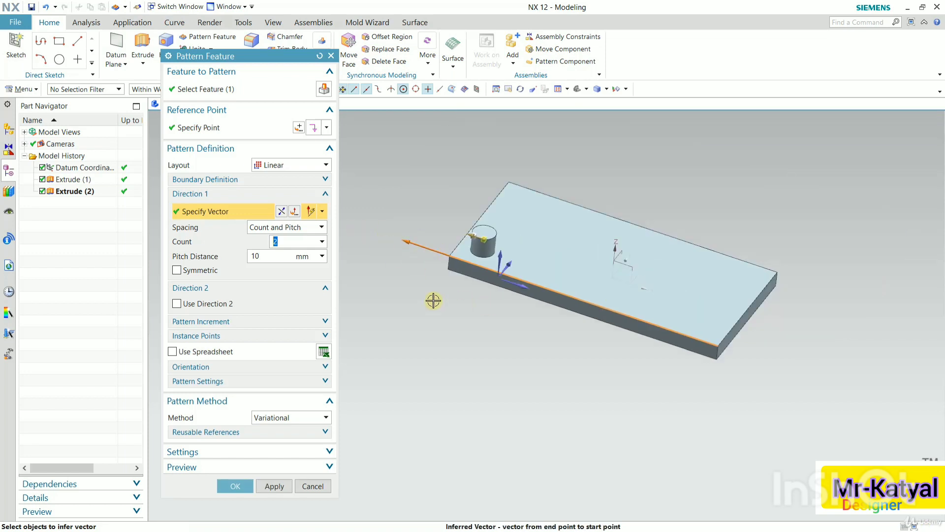
{"action": "left_click", "coordinate": [282, 213]}
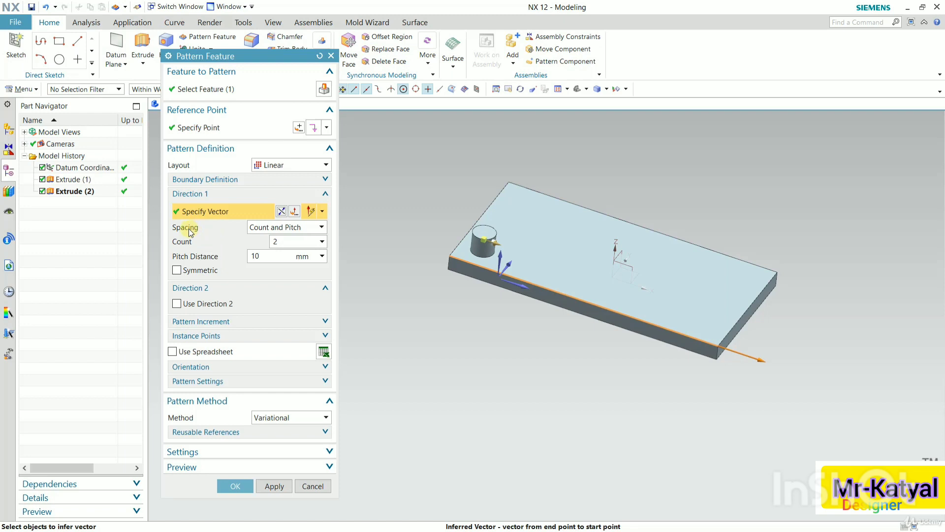
Step: Set the Direction 1 spacing to Count and Pitch with a count of 5
{"action": "left_click", "coordinate": [290, 227]}
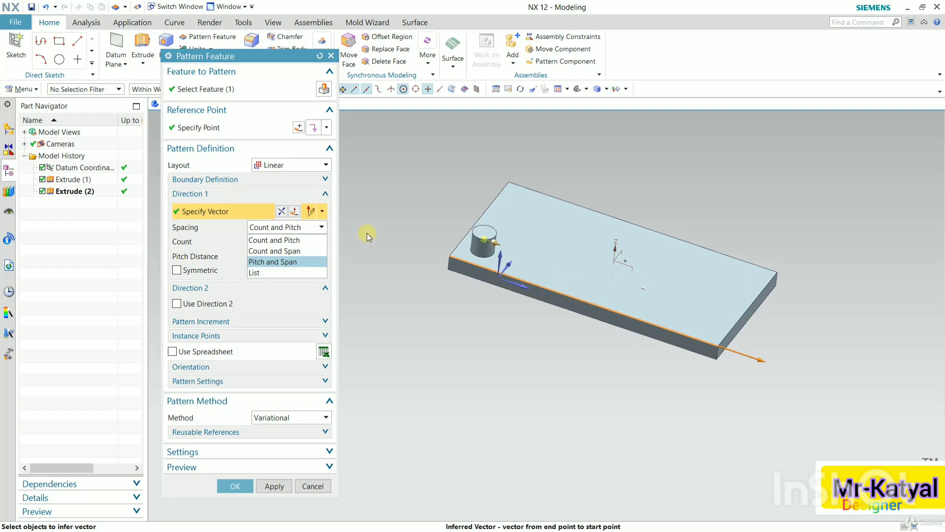
{"action": "left_click", "coordinate": [307, 243]}
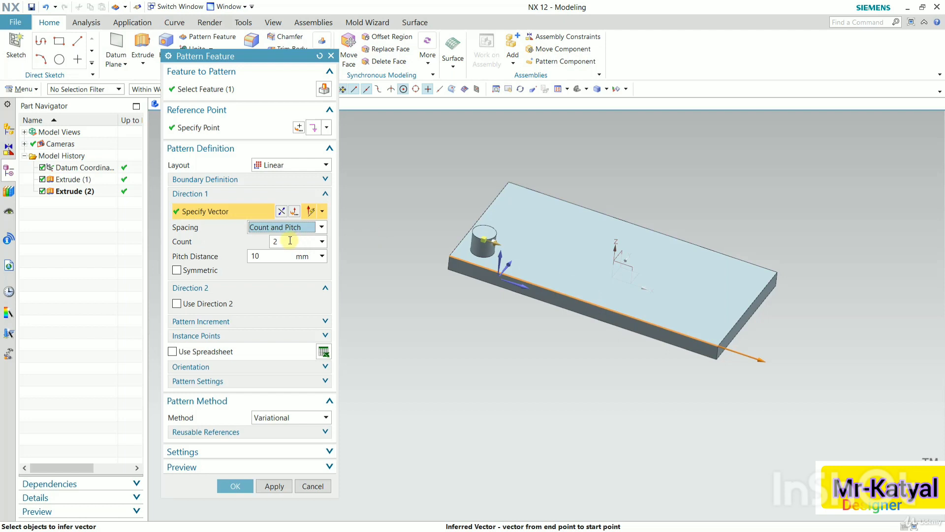
{"action": "left_click_drag", "start_coordinate": [288, 242], "coordinate": [267, 243]}
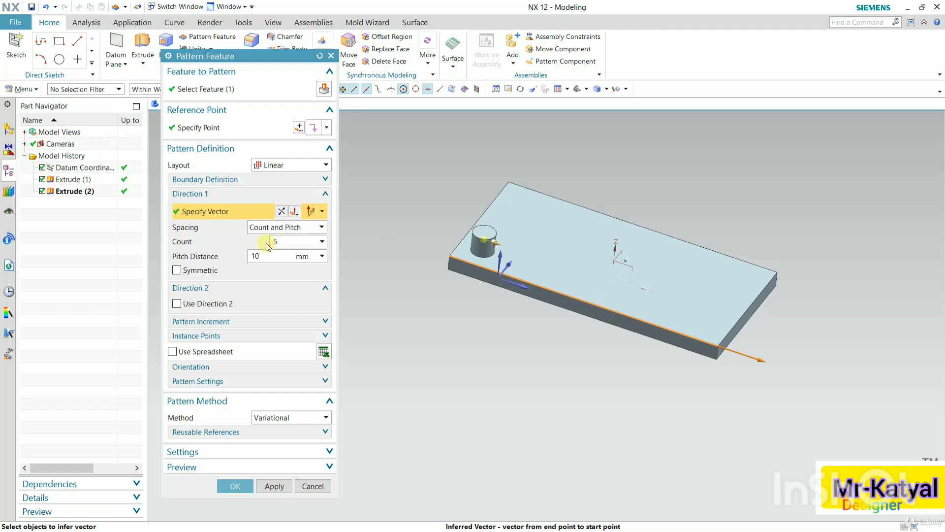
{"action": "type", "text": "5"}
{"action": "key", "text": "Return"}
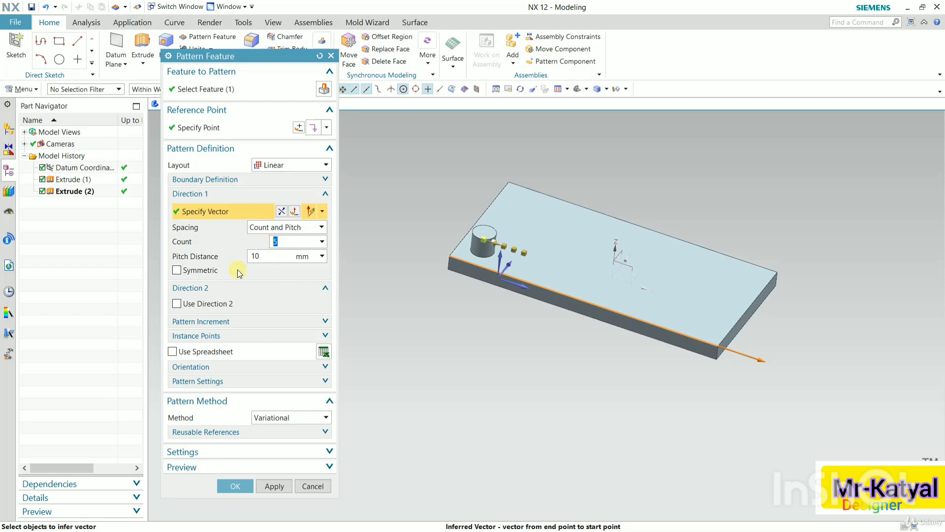
Step: Set the Direction 1 pitch distance to 30 mm and check the instance positions on the plate
{"action": "double_click", "coordinate": [264, 256]}
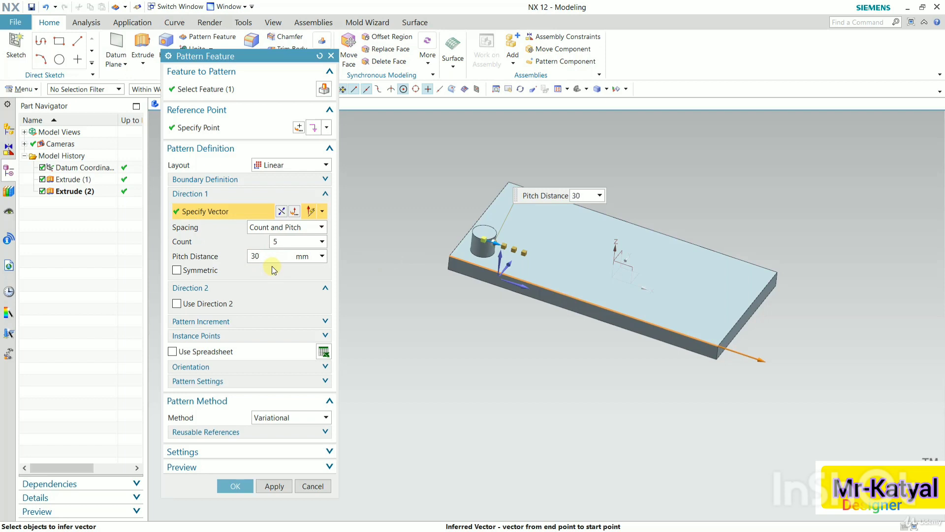
{"action": "type", "text": "30"}
{"action": "key", "text": "Return"}
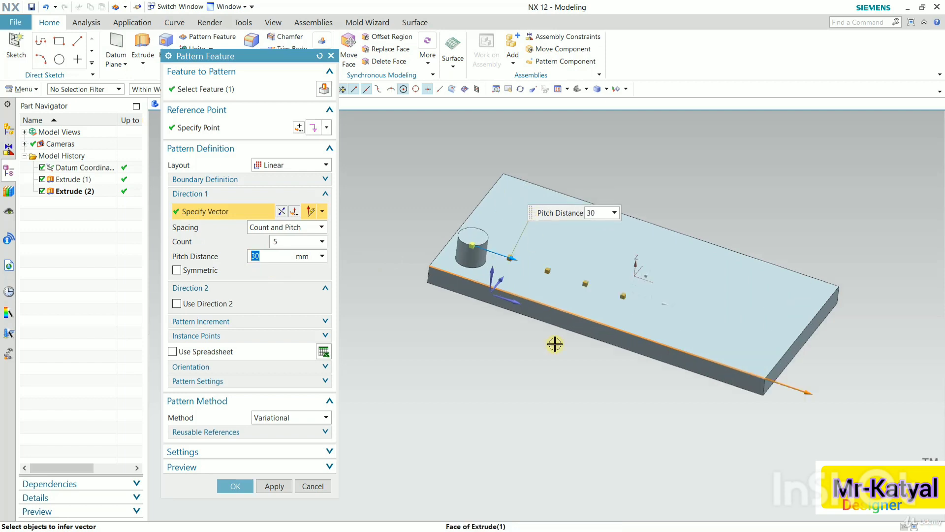
{"action": "scroll", "coordinate": [559, 271], "scroll_direction": "up", "scroll_amount": 2}
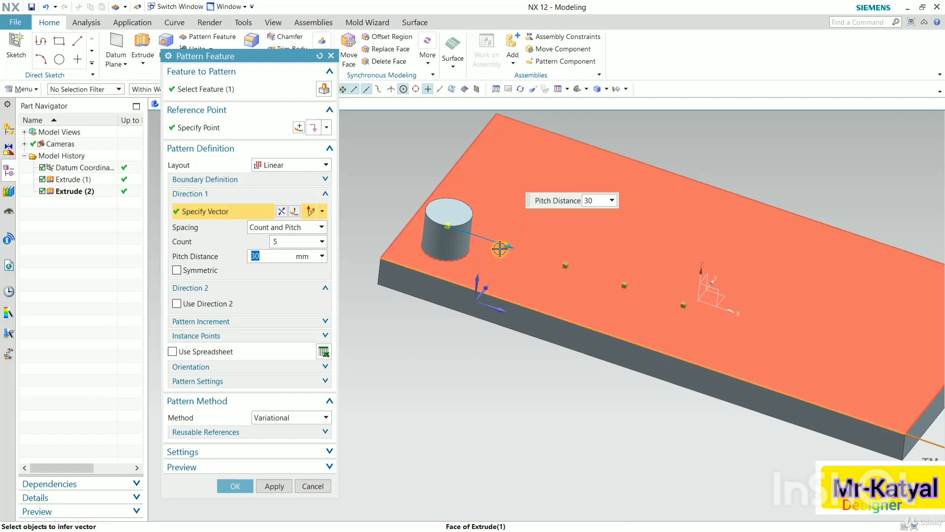
{"action": "scroll", "coordinate": [611, 300], "scroll_direction": "down", "scroll_amount": 2}
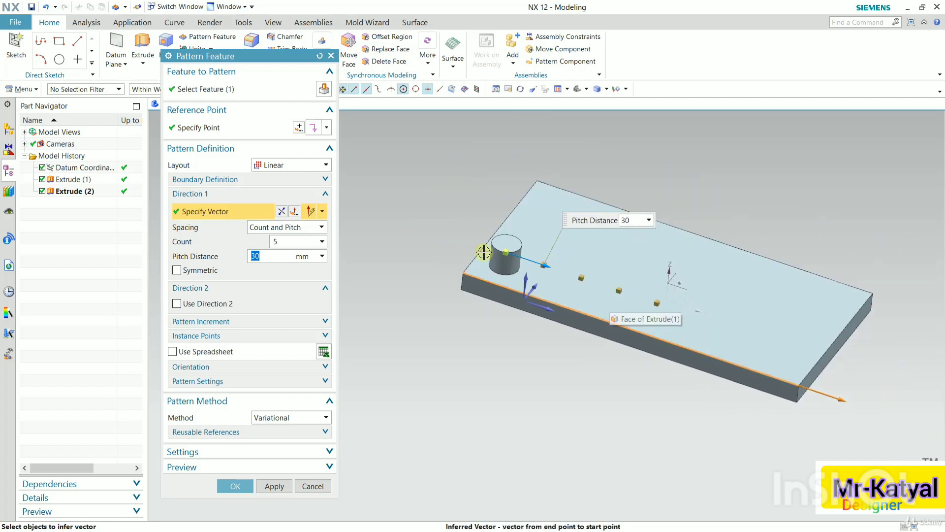
Step: Set the Direction 1 pitch distance to 50 mm and create the linear pattern of the cylinder
{"action": "type", "text": "5"}
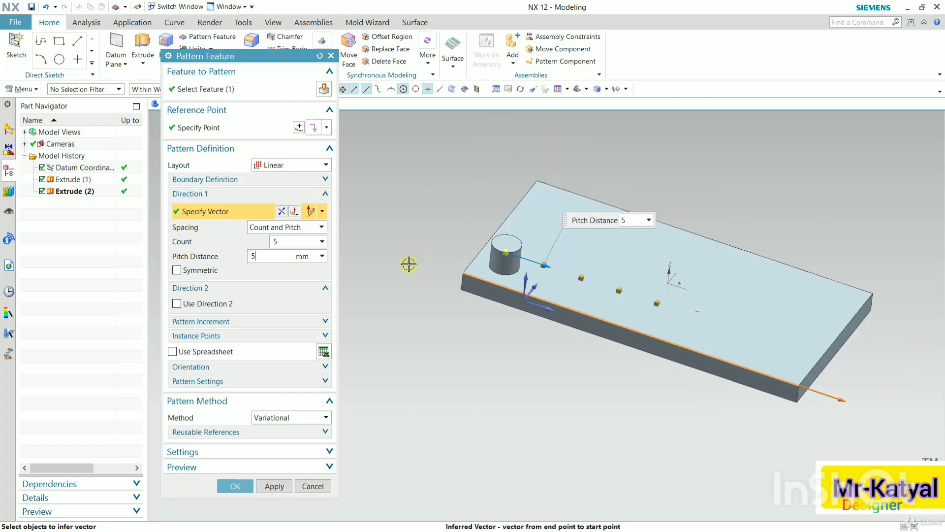
{"action": "type", "text": "0"}
{"action": "key", "text": "Return"}
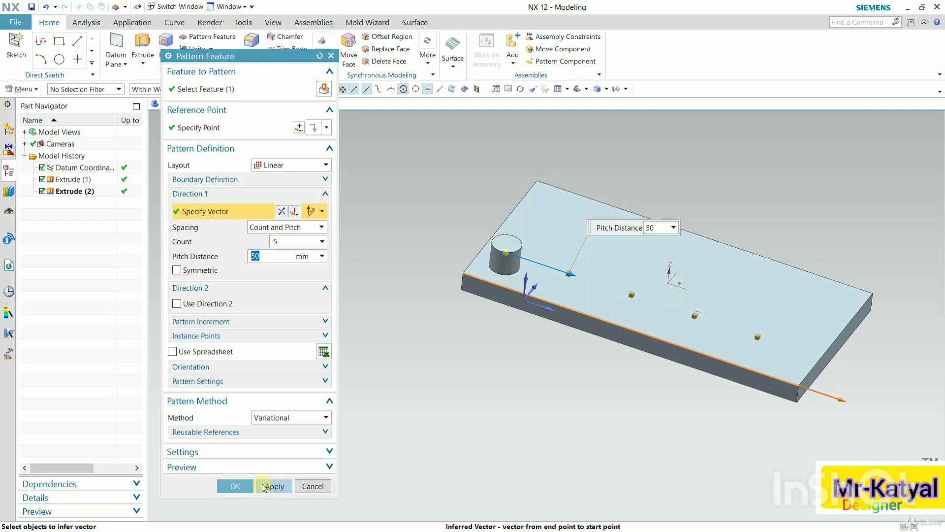
{"action": "left_click", "coordinate": [235, 486]}
{"action": "scroll", "coordinate": [377, 325], "scroll_direction": "down", "scroll_amount": 2}
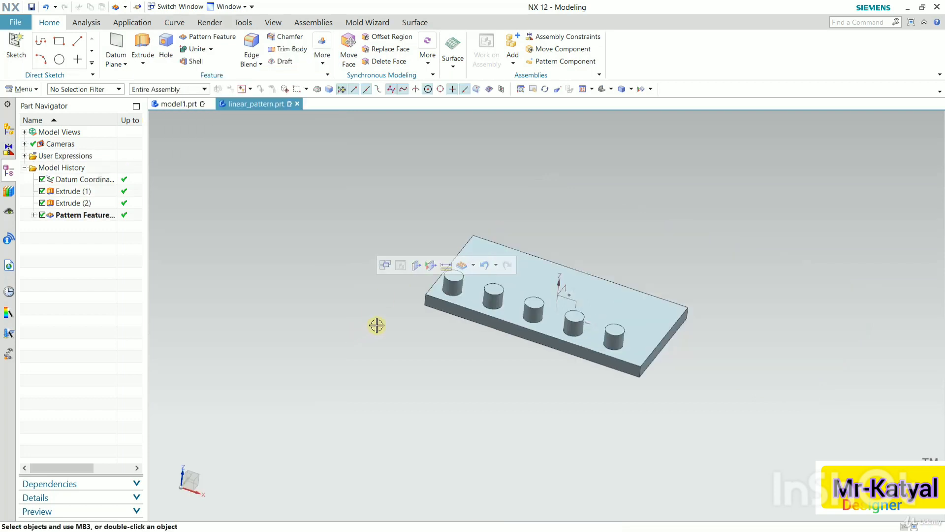
Step: Open the cylinder's linear pattern for parameter editing and turn on Direction 2
{"action": "middle_click_drag", "start_coordinate": [376, 324], "coordinate": [492, 348]}
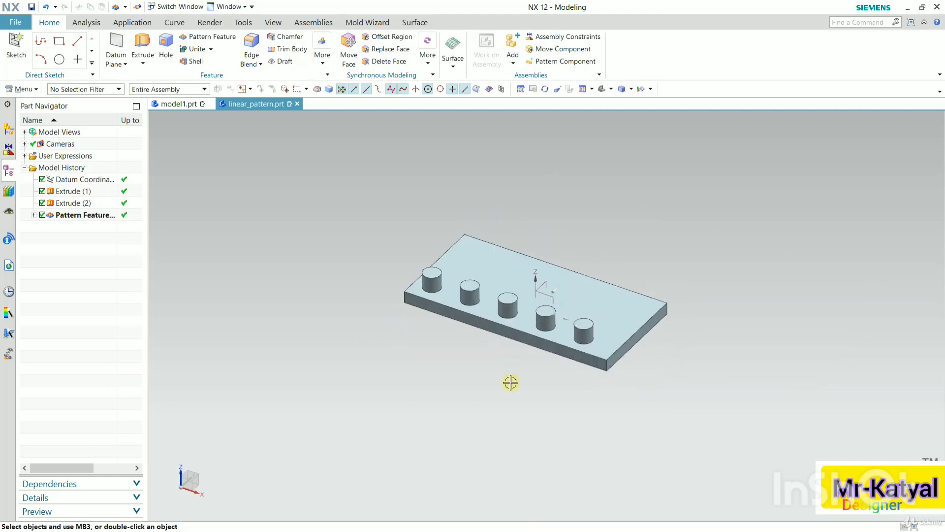
{"action": "mouse_move", "coordinate": [506, 391]}
{"action": "middle_mouse_down"}
{"action": "mouse_move", "coordinate": [509, 409]}
{"action": "mouse_move", "coordinate": [509, 400]}
{"action": "middle_mouse_up"}
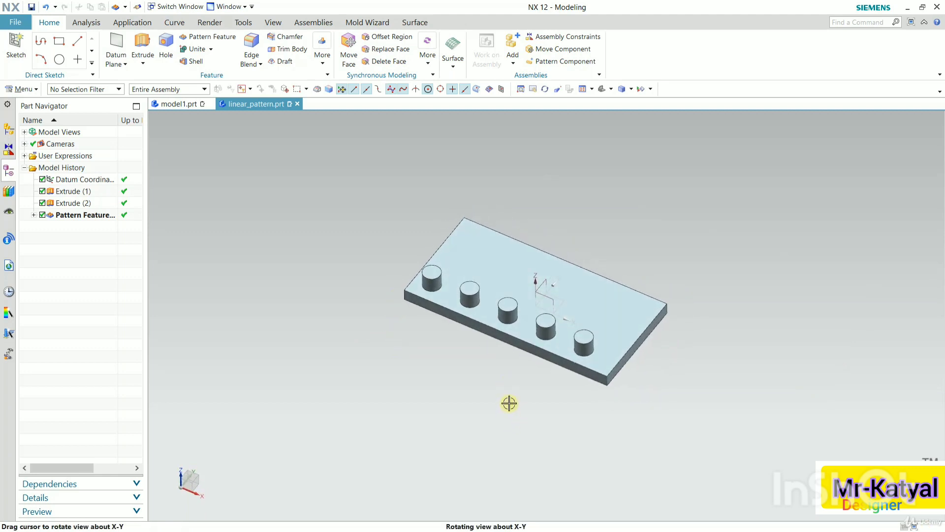
{"action": "right_click", "coordinate": [89, 221]}
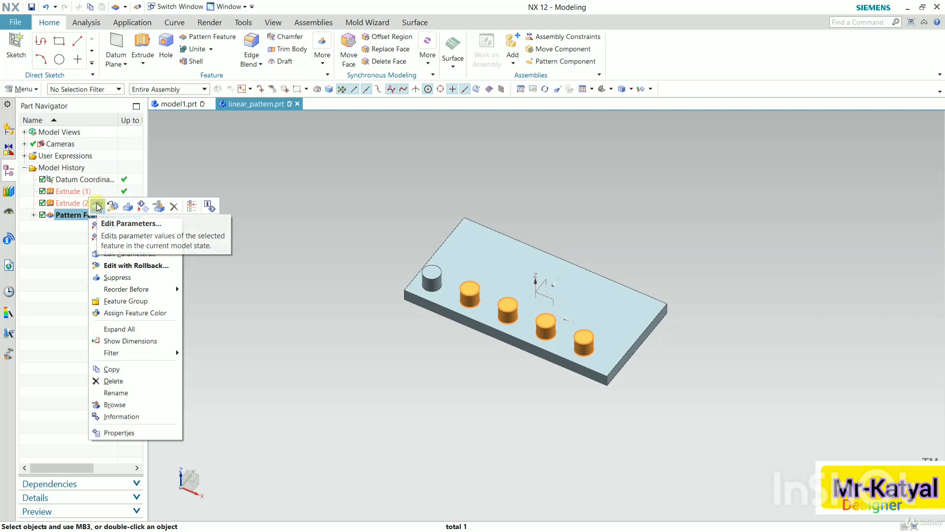
{"action": "left_click", "coordinate": [97, 206]}
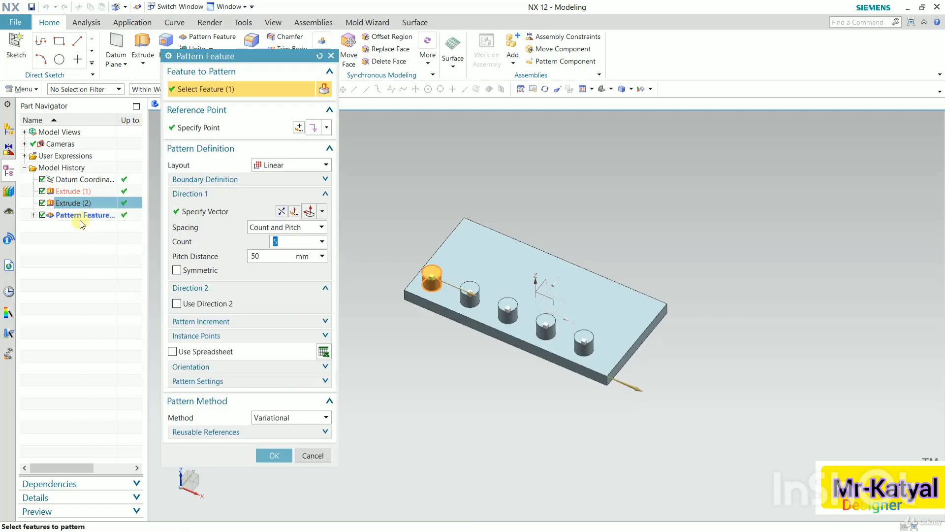
{"action": "left_click", "coordinate": [177, 304]}
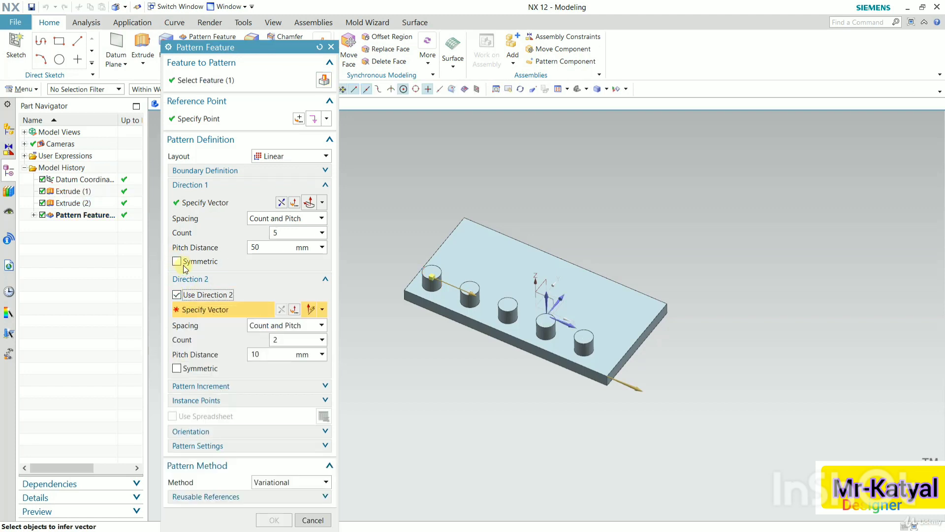
{"action": "left_click", "coordinate": [185, 262]}
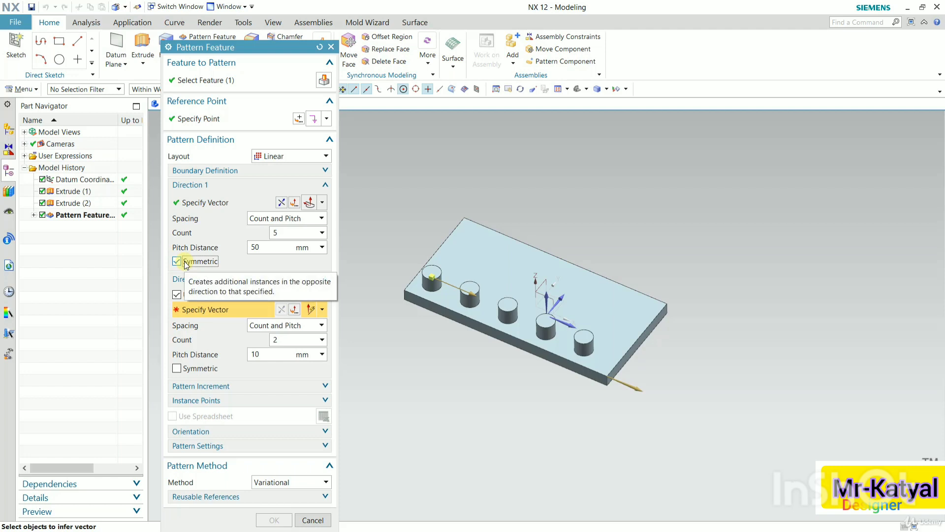
{"action": "left_click", "coordinate": [186, 263]}
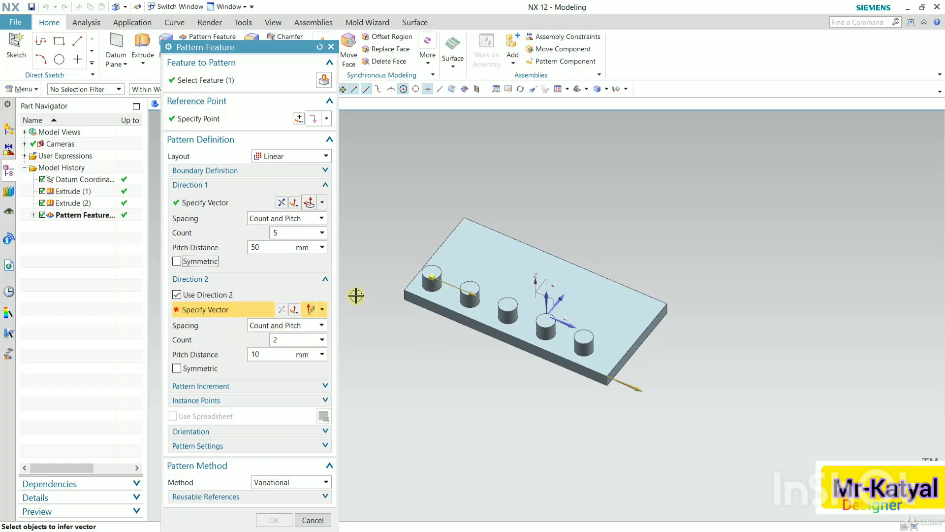
Step: Define the Direction 2 vector along the plate's short edge beside the first cylinder
{"action": "scroll", "coordinate": [415, 300], "scroll_direction": "down", "scroll_amount": 1}
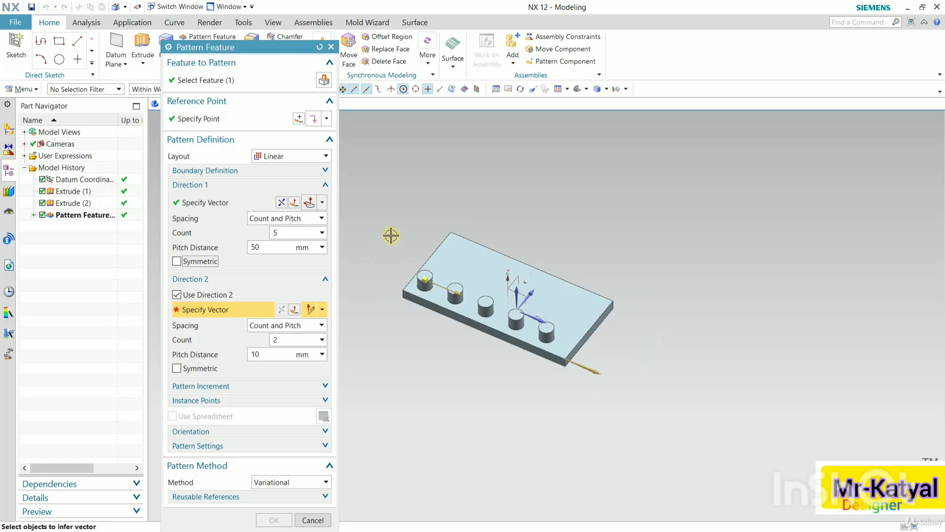
{"action": "scroll", "coordinate": [394, 249], "scroll_direction": "up", "scroll_amount": 5}
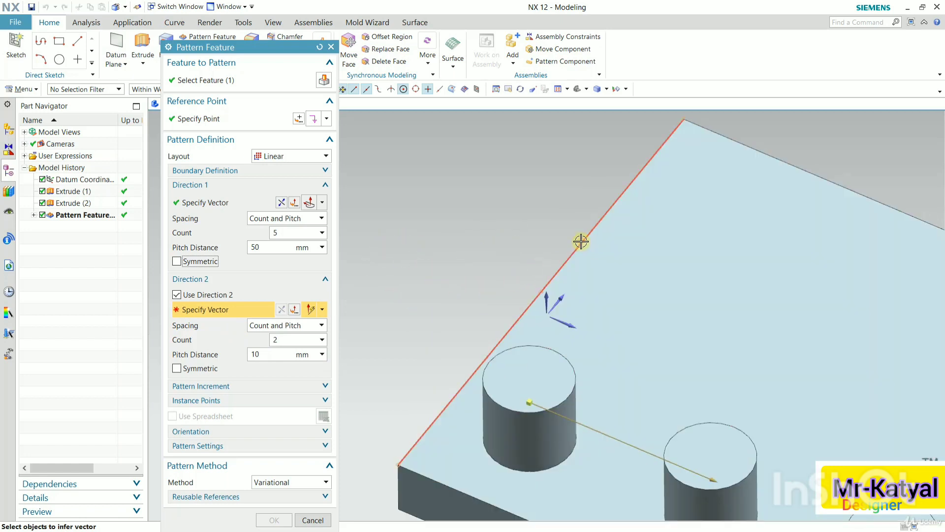
{"action": "left_click", "coordinate": [581, 242]}
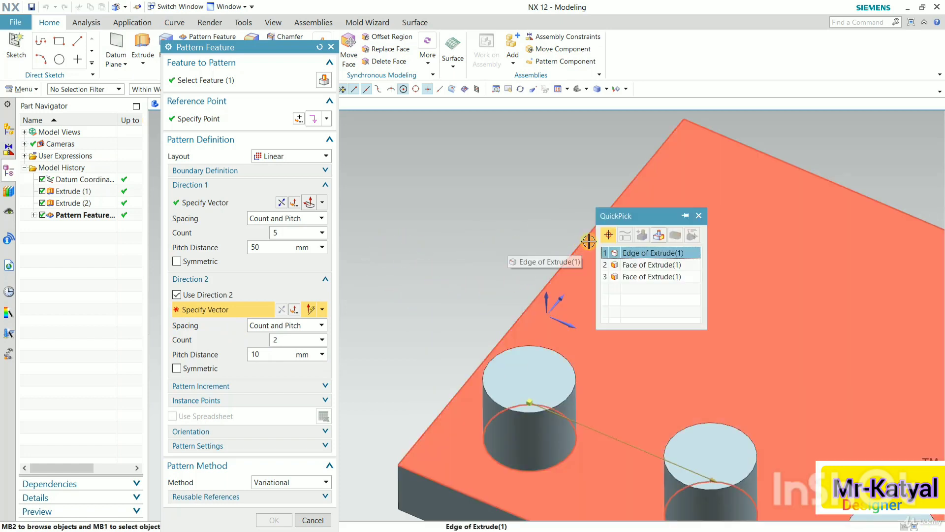
{"action": "left_click", "coordinate": [618, 252]}
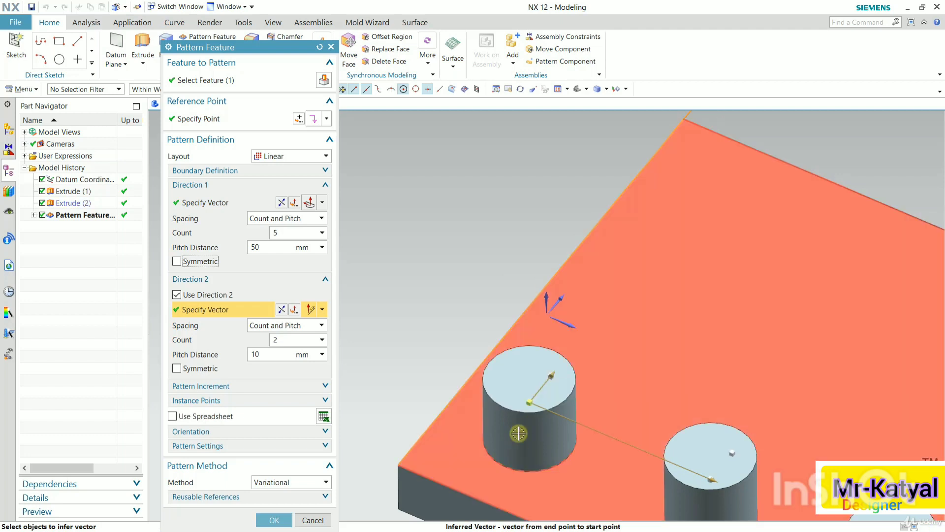
{"action": "scroll", "coordinate": [532, 270], "scroll_direction": "down", "scroll_amount": 5}
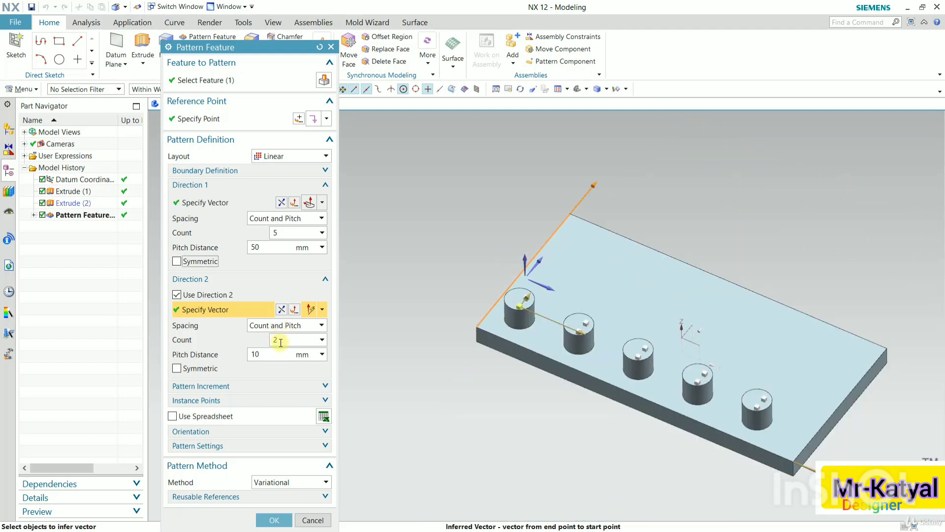
Step: Set the Direction 2 count to 3 and its pitch distance to 30 mm
{"action": "left_click_drag", "start_coordinate": [281, 342], "coordinate": [261, 338]}
{"action": "type", "text": "3"}
{"action": "key", "text": "Tab"}
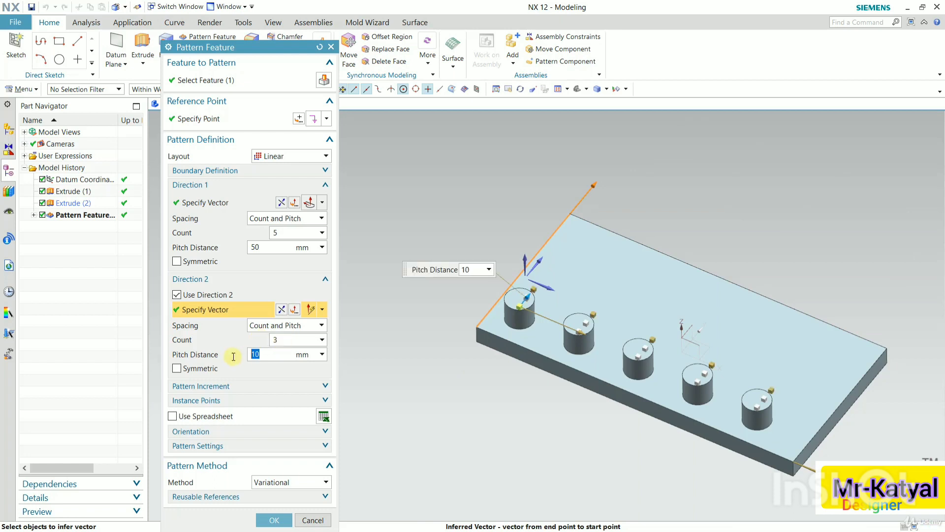
{"action": "type", "text": "30"}
{"action": "key", "text": "Return"}
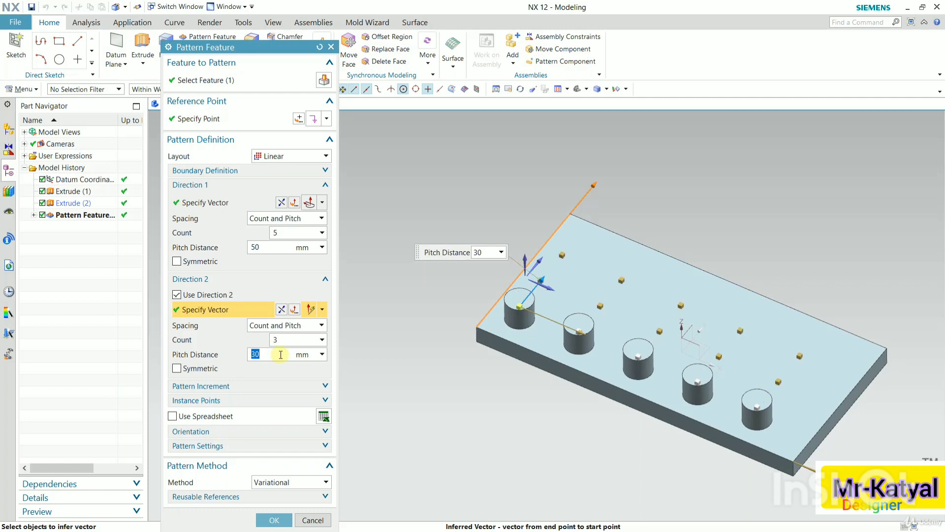
Step: Set the Direction 2 pitch distance to 35 mm, check the instance positions, and apply the two-direction cylinder pattern
{"action": "type", "text": "35"}
{"action": "key", "text": "Return"}
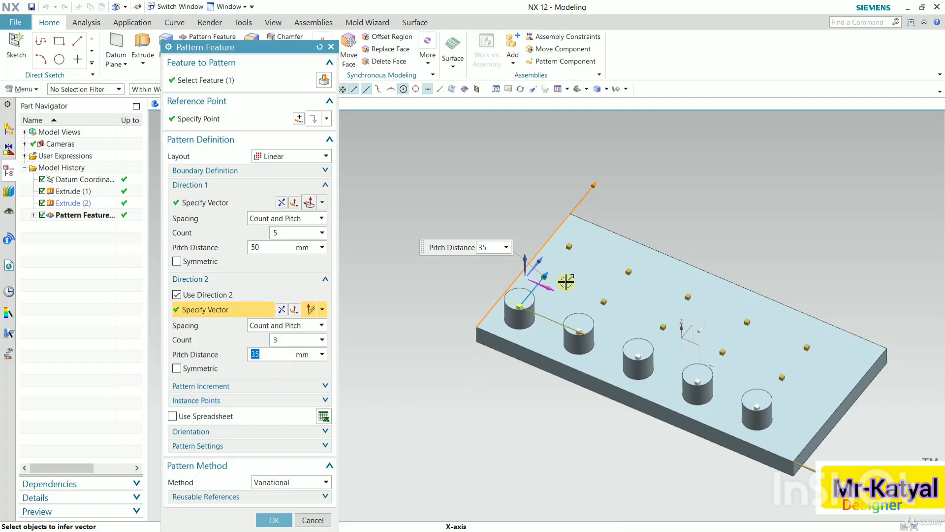
{"action": "scroll", "coordinate": [571, 318], "scroll_direction": "up", "scroll_amount": 3}
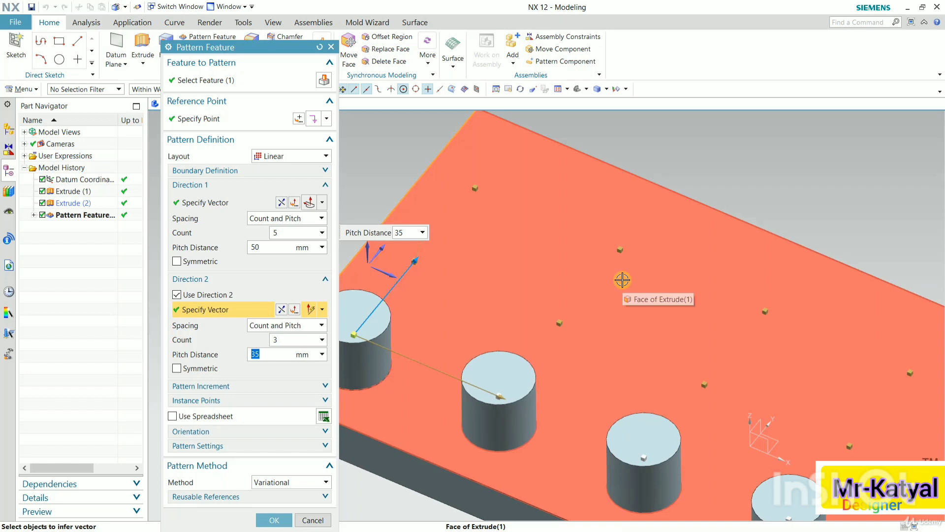
{"action": "scroll", "coordinate": [616, 273], "scroll_direction": "down", "scroll_amount": 5}
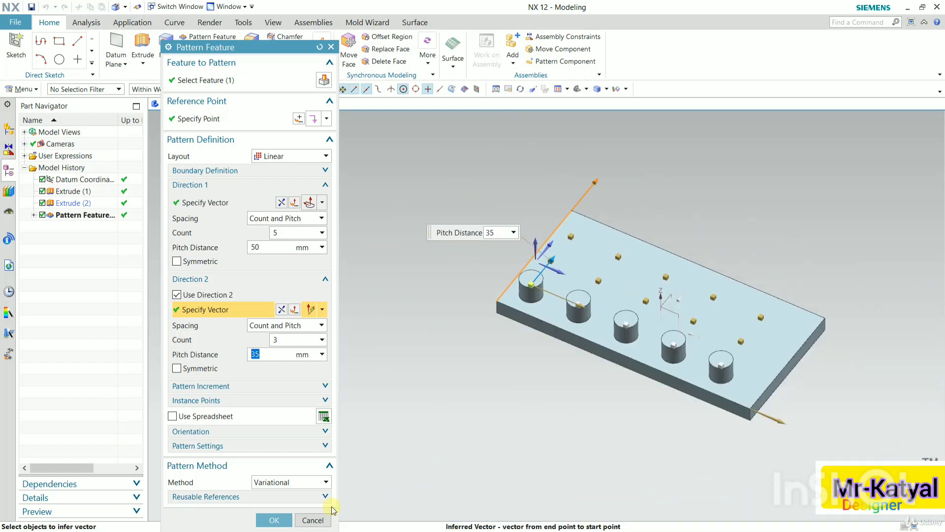
{"action": "left_click", "coordinate": [270, 522]}
{"action": "middle_click_drag", "start_coordinate": [581, 338], "coordinate": [420, 352]}
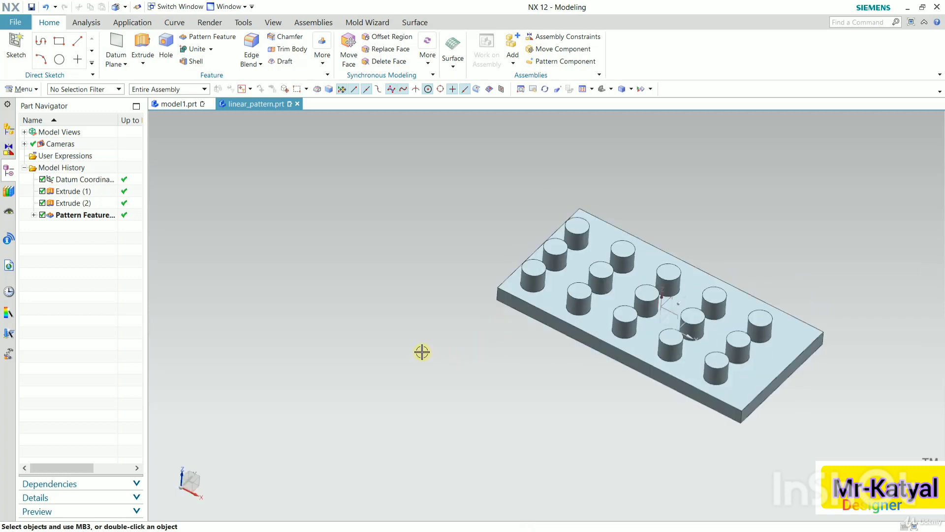
{"action": "scroll", "coordinate": [444, 341], "scroll_direction": "down", "scroll_amount": 3}
{"action": "scroll", "coordinate": [445, 341], "scroll_direction": "up", "scroll_amount": 3}
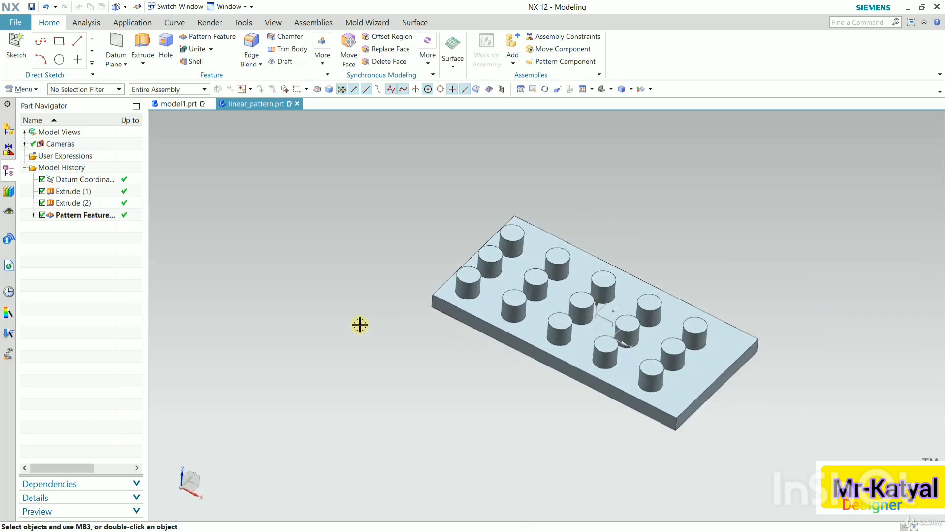
Step: Edit the cylinder pattern to turn off Direction 2 and use Count and Span spacing in Direction 1, and apply it
{"action": "double_click", "coordinate": [84, 214]}
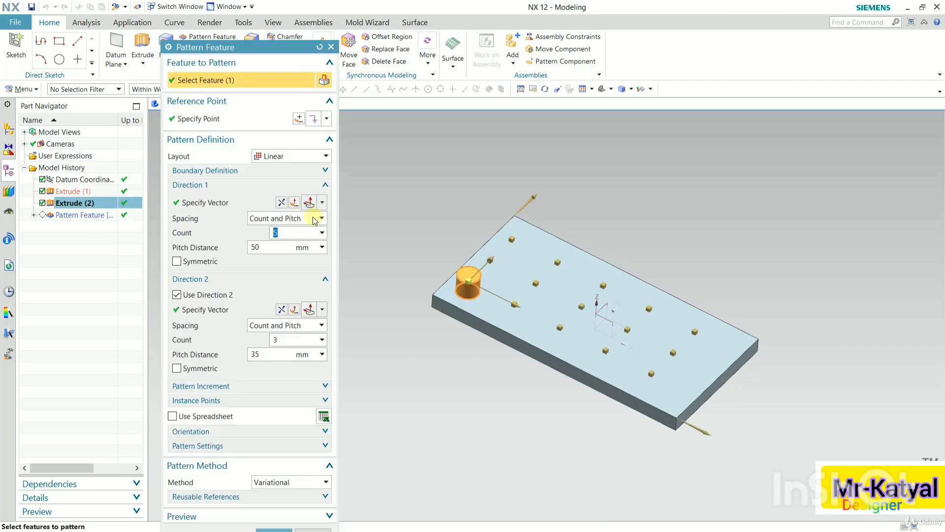
{"action": "left_click", "coordinate": [177, 296]}
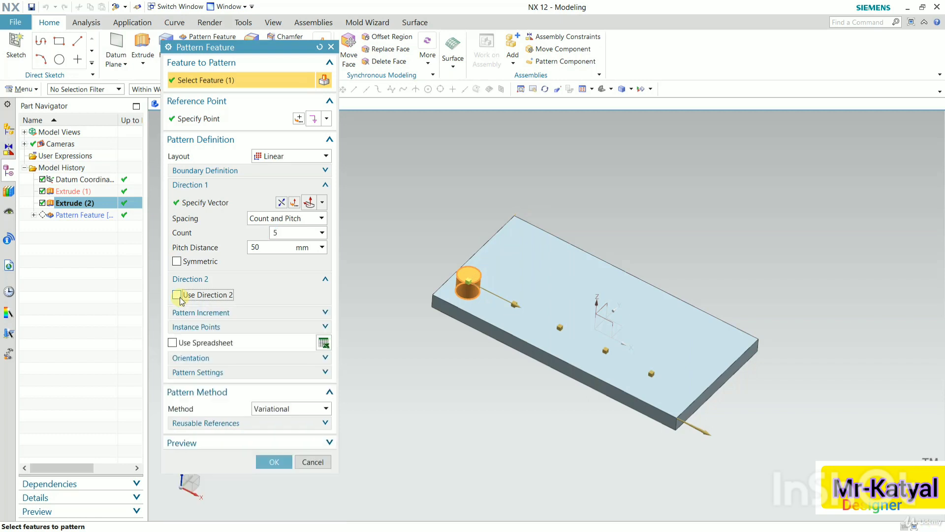
{"action": "left_click", "coordinate": [265, 221]}
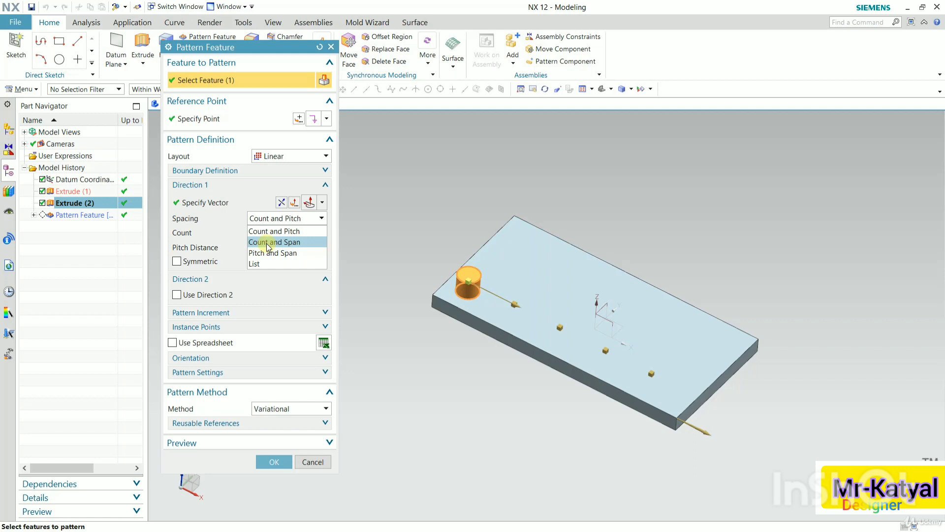
{"action": "left_click", "coordinate": [267, 242]}
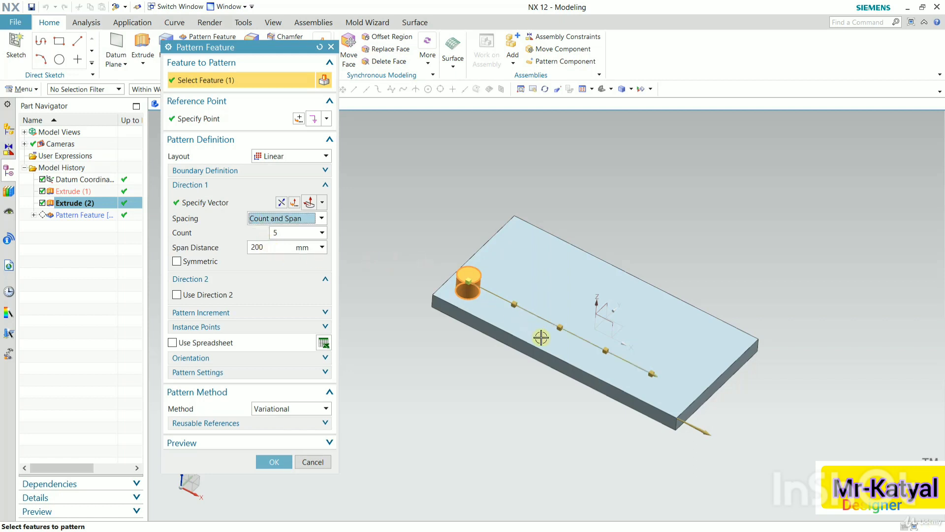
{"action": "scroll", "coordinate": [550, 343], "scroll_direction": "down", "scroll_amount": 1}
{"action": "scroll", "coordinate": [550, 344], "scroll_direction": "down", "scroll_amount": 1}
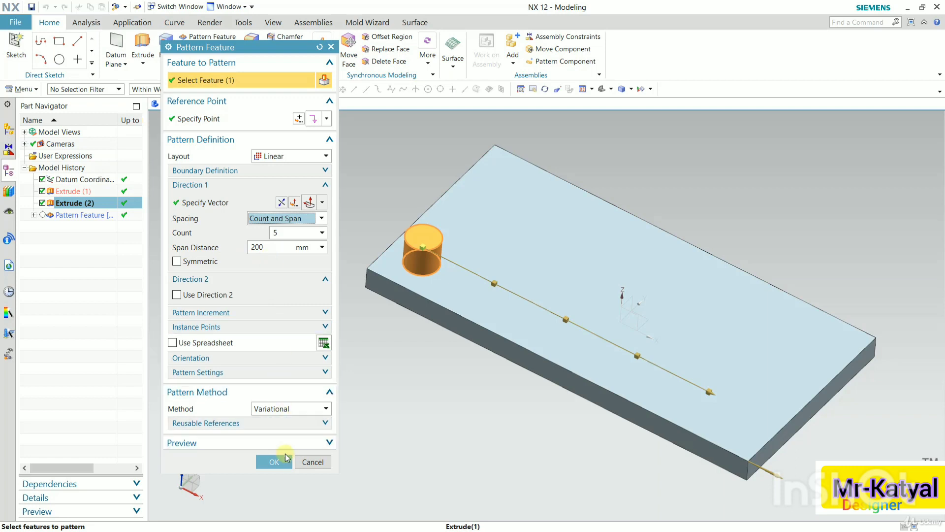
{"action": "left_click", "coordinate": [271, 462]}
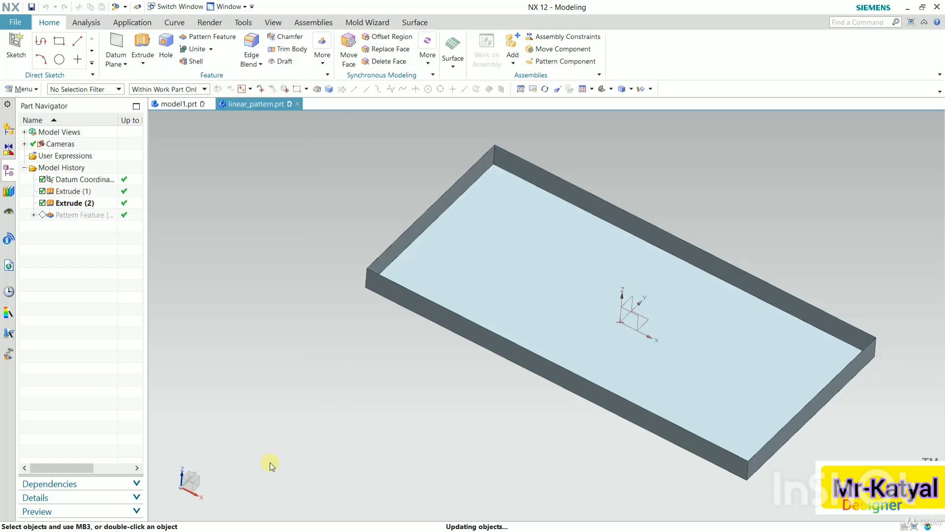
Step: Reopen the cylinder pattern and try the Pitch and Span spacing for Direction 1
{"action": "double_click", "coordinate": [95, 213]}
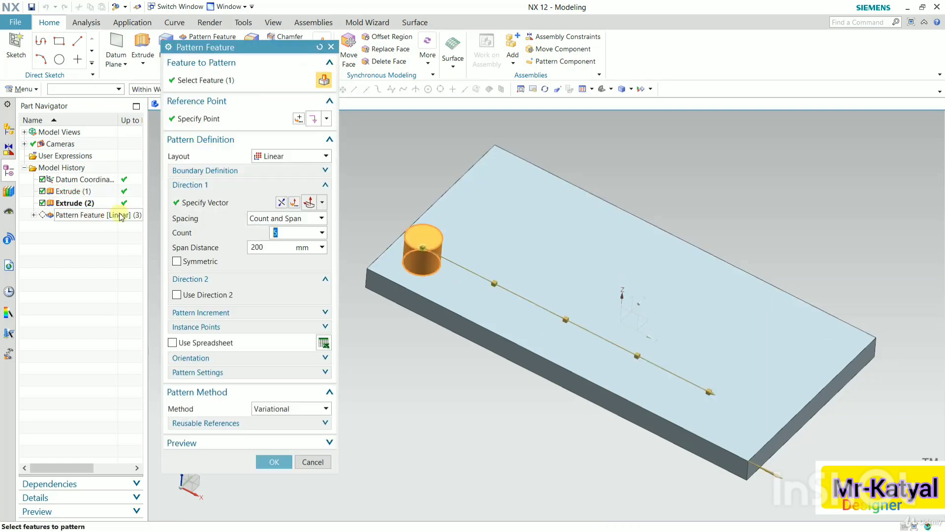
{"action": "left_click", "coordinate": [272, 218]}
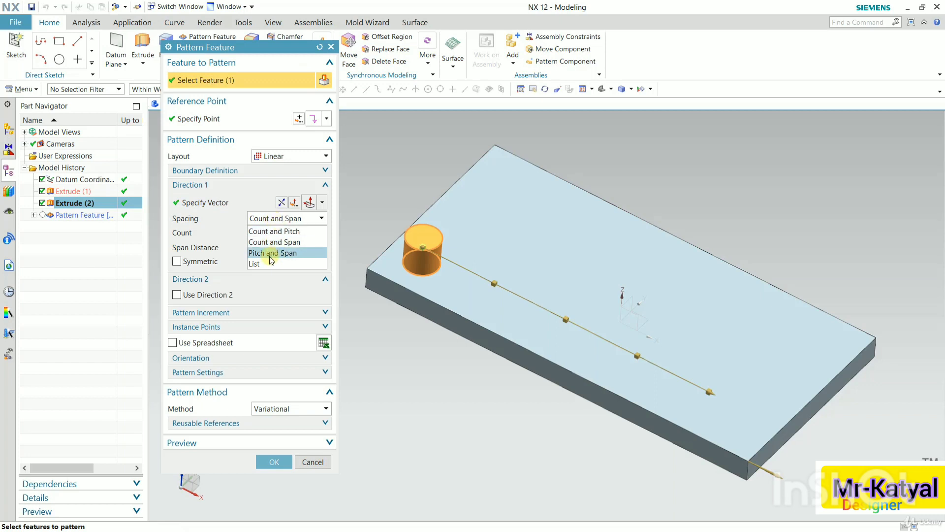
{"action": "left_click", "coordinate": [269, 255]}
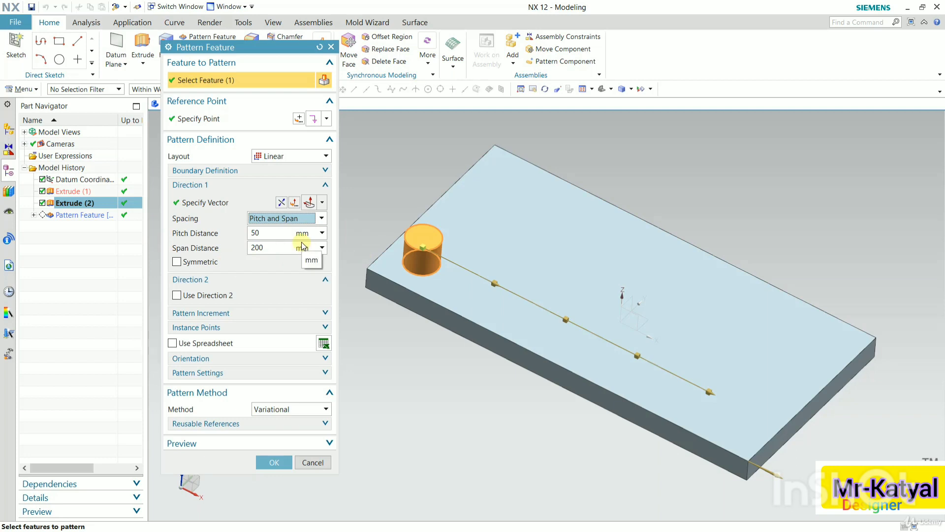
Step: Set the Direction 1 spacing to Count and Pitch, view an instance point's available options, and apply the cylinder pattern
{"action": "left_click", "coordinate": [285, 222]}
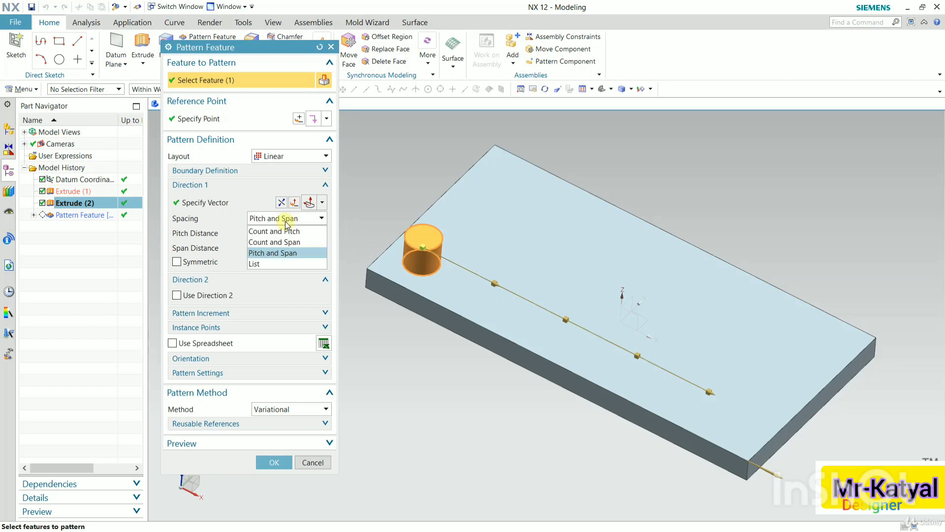
{"action": "left_click", "coordinate": [283, 232]}
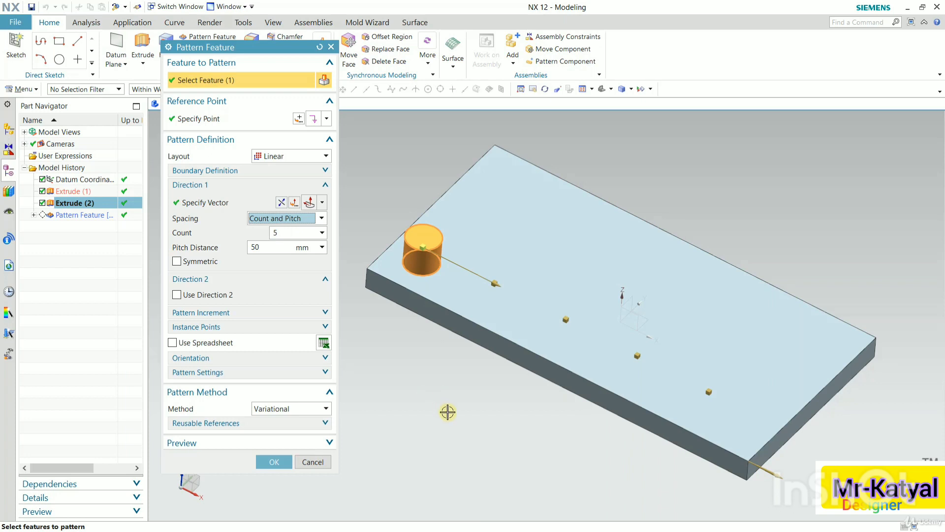
{"action": "scroll", "coordinate": [445, 406], "scroll_direction": "down", "scroll_amount": 1}
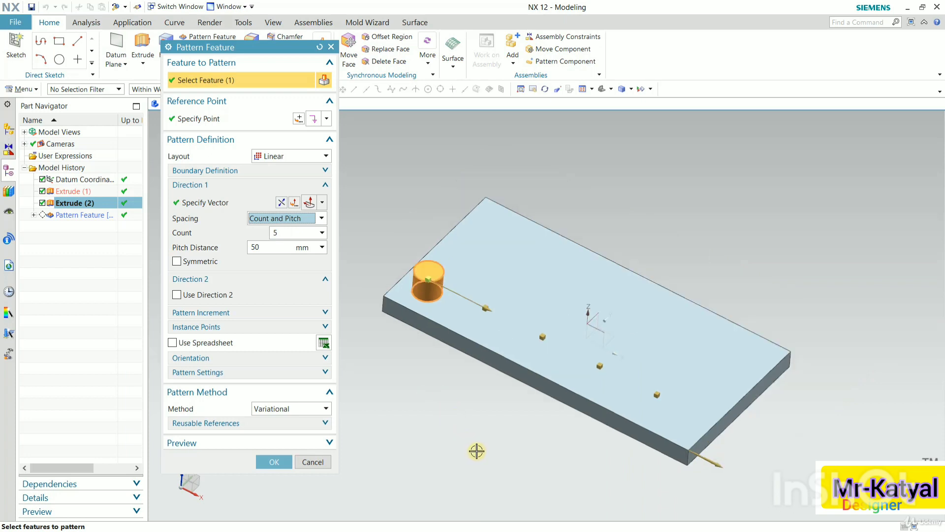
{"action": "scroll", "coordinate": [487, 457], "scroll_direction": "up", "scroll_amount": 1}
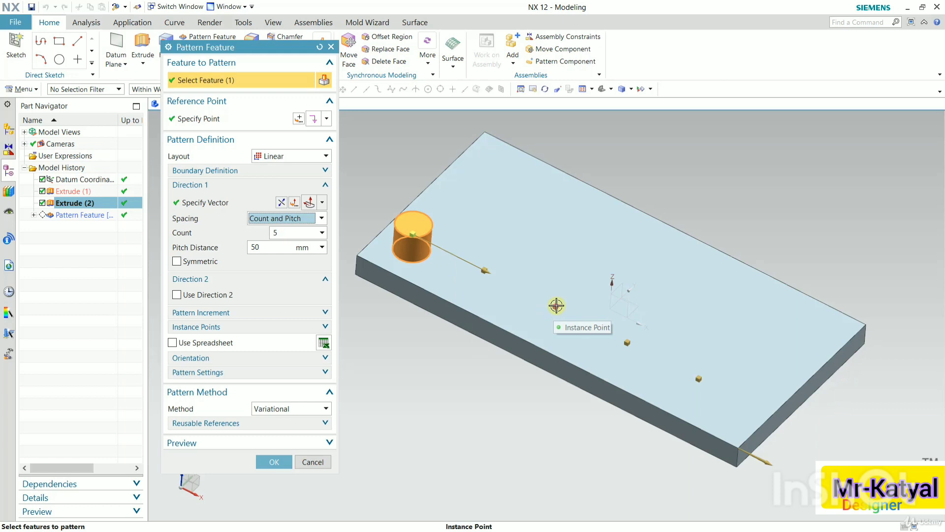
{"action": "right_click", "coordinate": [556, 306]}
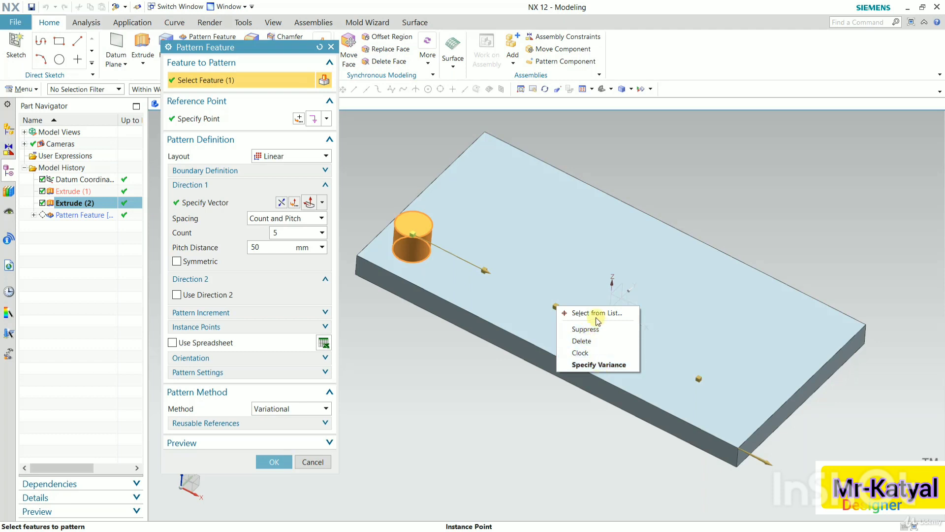
{"action": "left_click", "coordinate": [500, 385]}
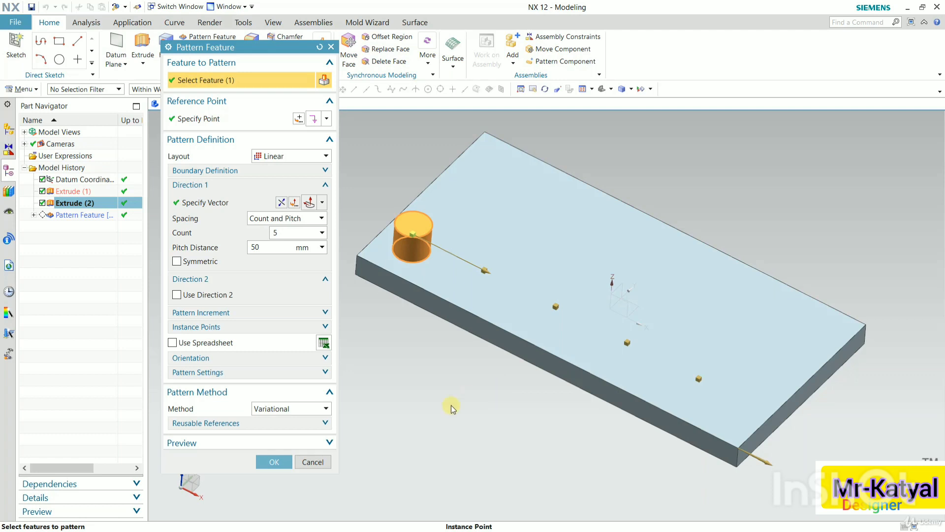
{"action": "left_click", "coordinate": [274, 462]}
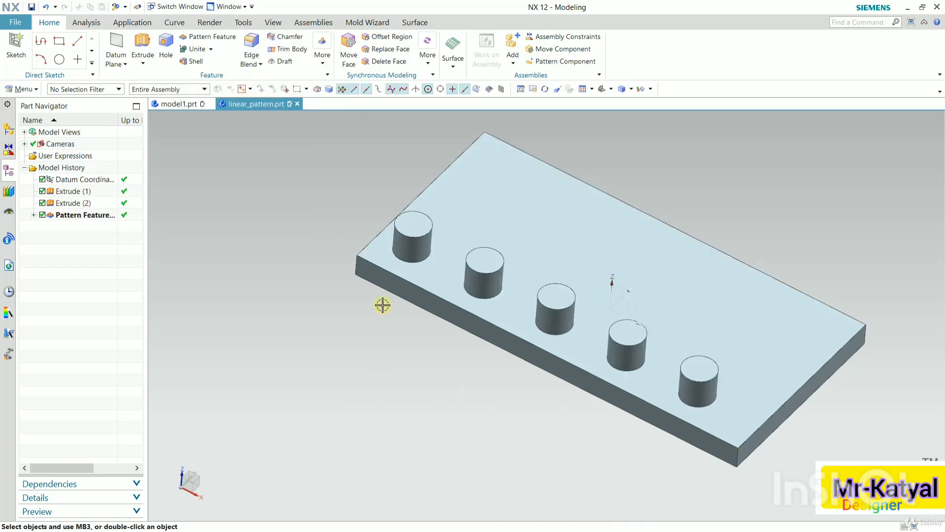
Step: Edit the linear cylinder pattern and add the cylinder extrude's End Limit to its Direction 1 pattern increments
{"action": "middle_click_drag", "start_coordinate": [449, 382], "coordinate": [450, 361]}
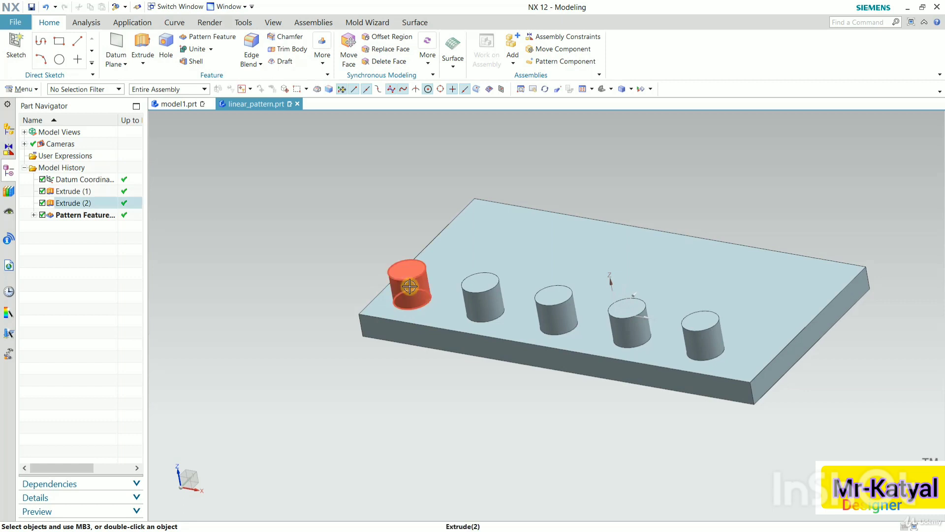
{"action": "left_click", "coordinate": [416, 301]}
{"action": "key", "text": "Escape"}
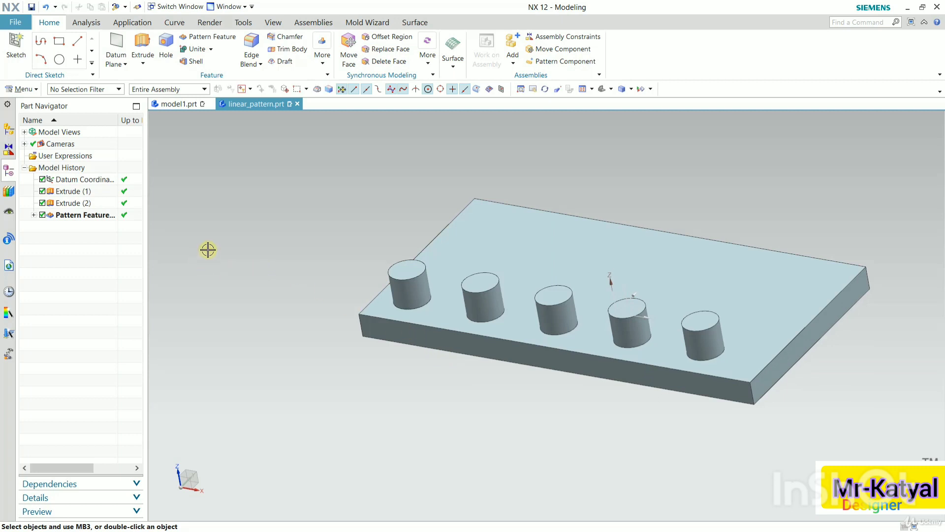
{"action": "double_click", "coordinate": [91, 214]}
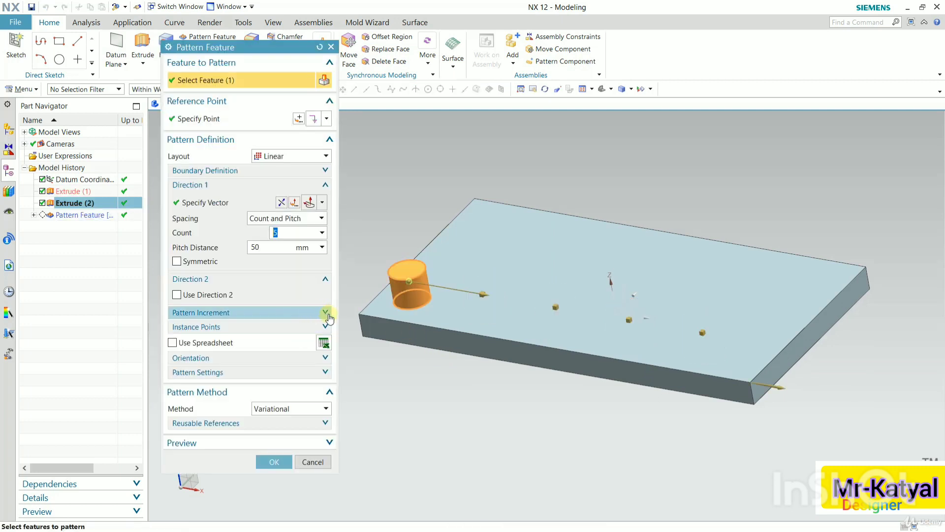
{"action": "left_click", "coordinate": [326, 313]}
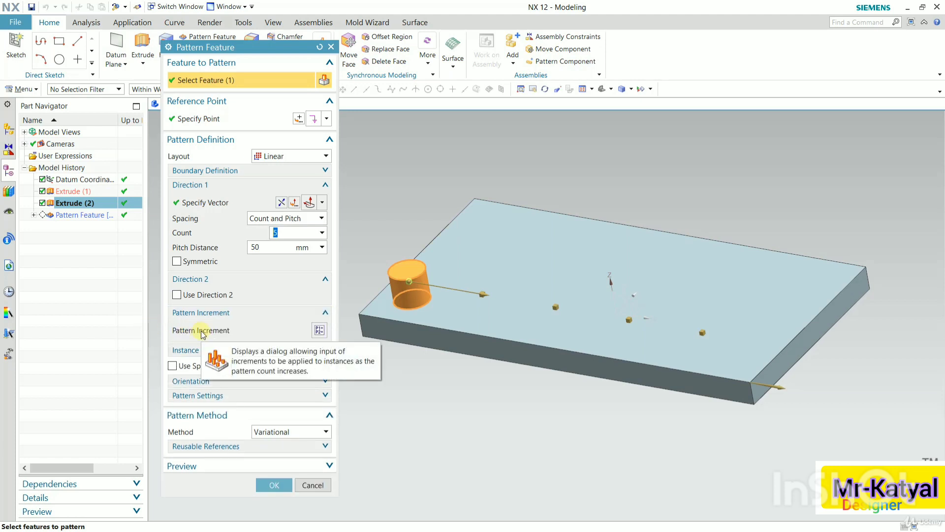
{"action": "left_click", "coordinate": [319, 332]}
{"action": "left_click_drag", "start_coordinate": [241, 48], "coordinate": [244, 137]}
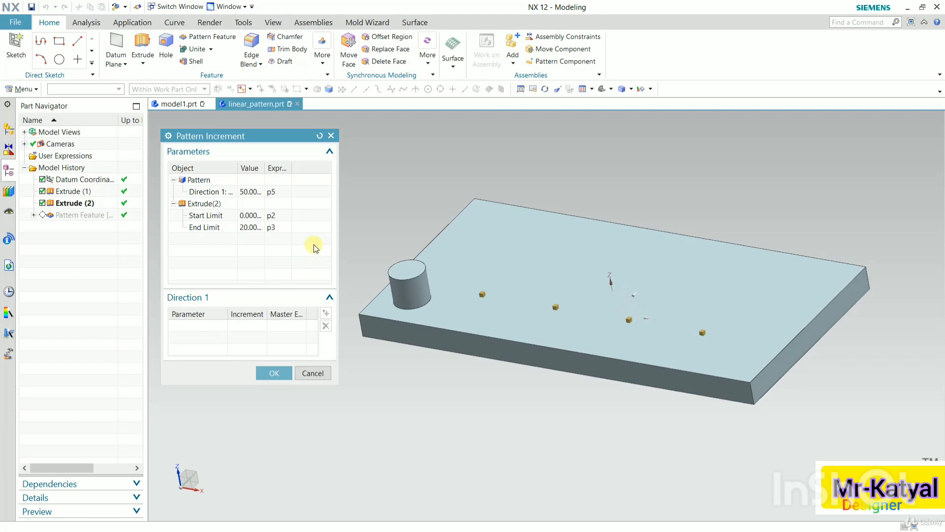
{"action": "left_click", "coordinate": [217, 226]}
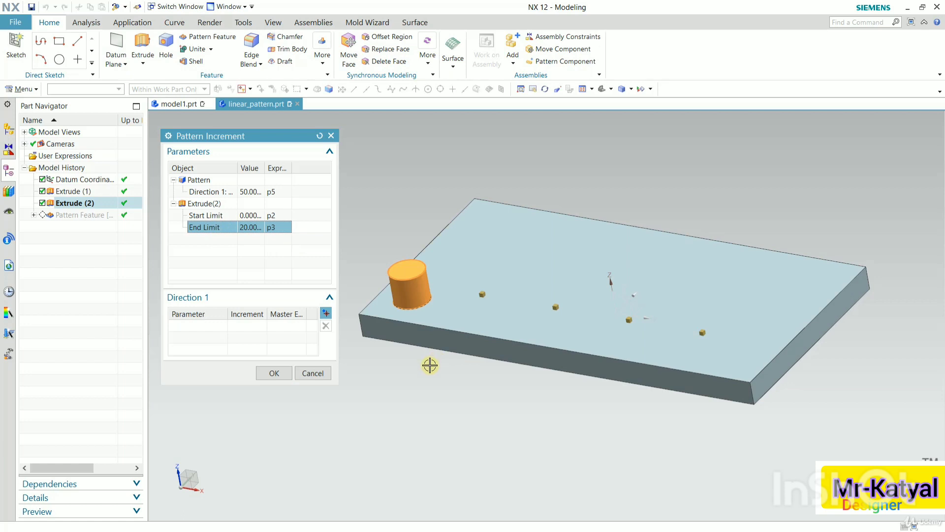
{"action": "right_click", "coordinate": [225, 228]}
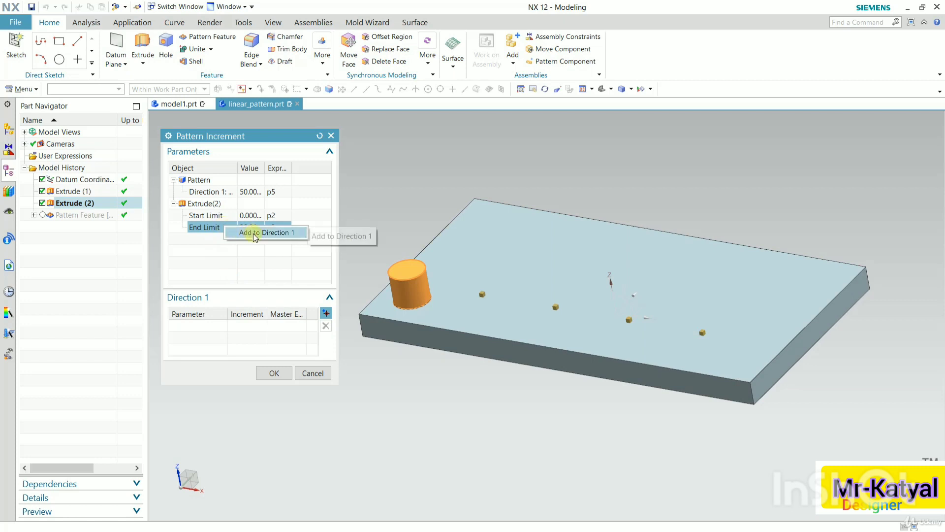
{"action": "left_click", "coordinate": [253, 233]}
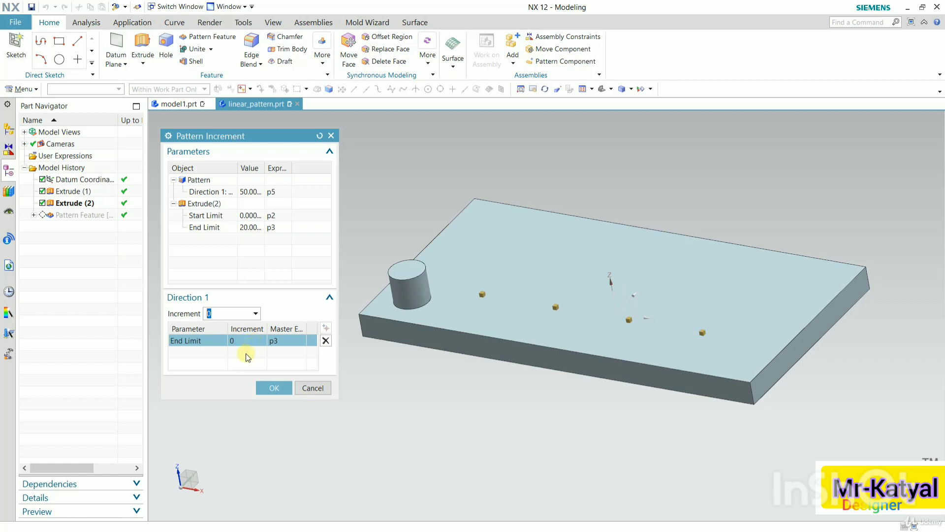
Step: Set the End Limit increment to 5 in Direction 1 and apply the cylinder pattern
{"action": "type", "text": "5"}
{"action": "key", "text": "Return"}
{"action": "left_click", "coordinate": [274, 388]}
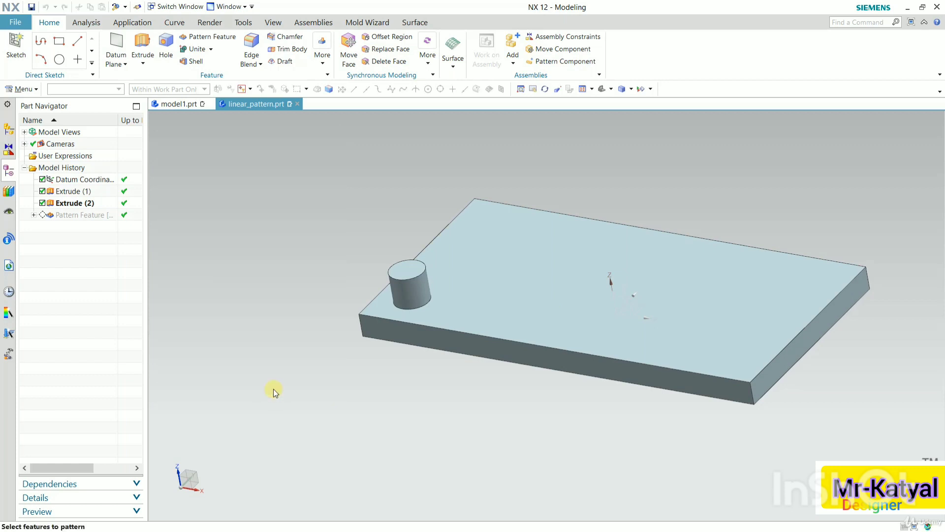
{"action": "left_click_drag", "start_coordinate": [210, 141], "coordinate": [210, 51]}
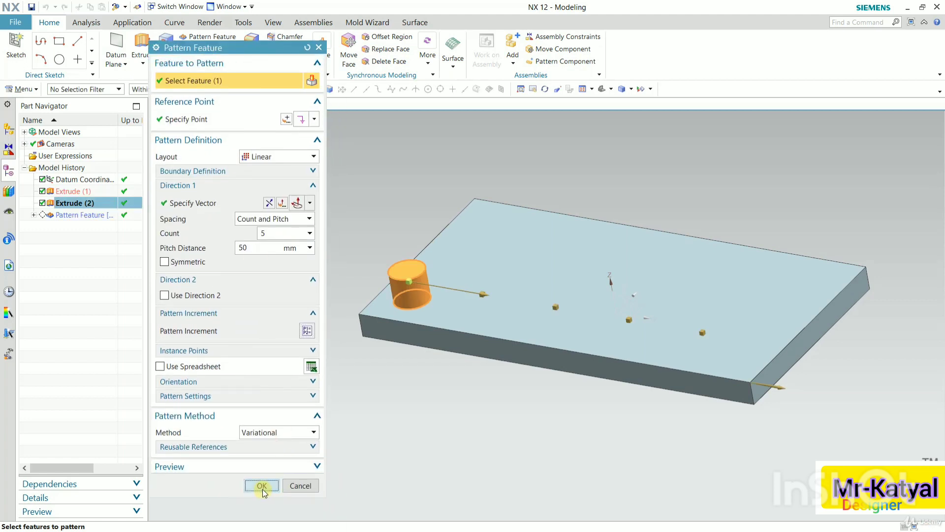
{"action": "left_click", "coordinate": [262, 485]}
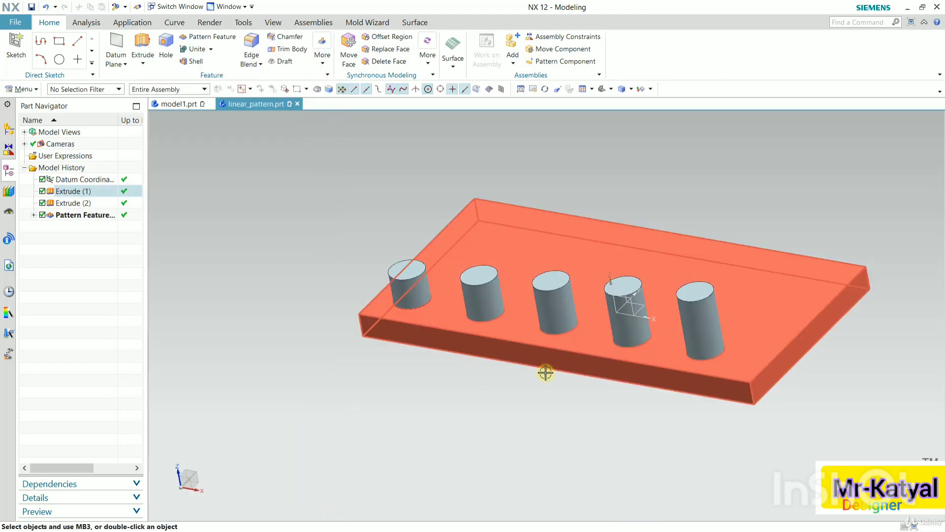
Step: Examine the heights of the patterned cylinders along the plate in a front view and at an angle
{"action": "middle_click_drag", "start_coordinate": [616, 460], "coordinate": [645, 437]}
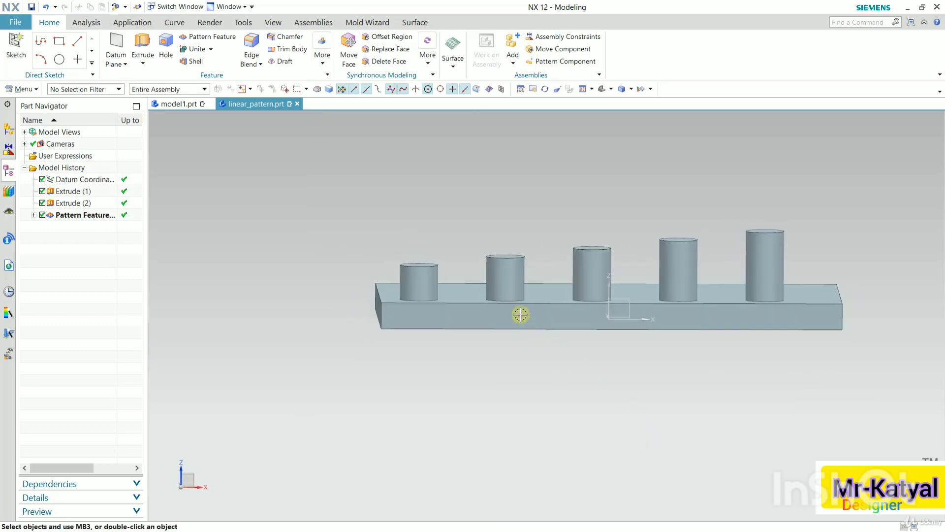
{"action": "scroll", "coordinate": [447, 253], "scroll_direction": "up", "scroll_amount": 5}
{"action": "scroll", "coordinate": [188, 359], "scroll_direction": "down", "scroll_amount": 3}
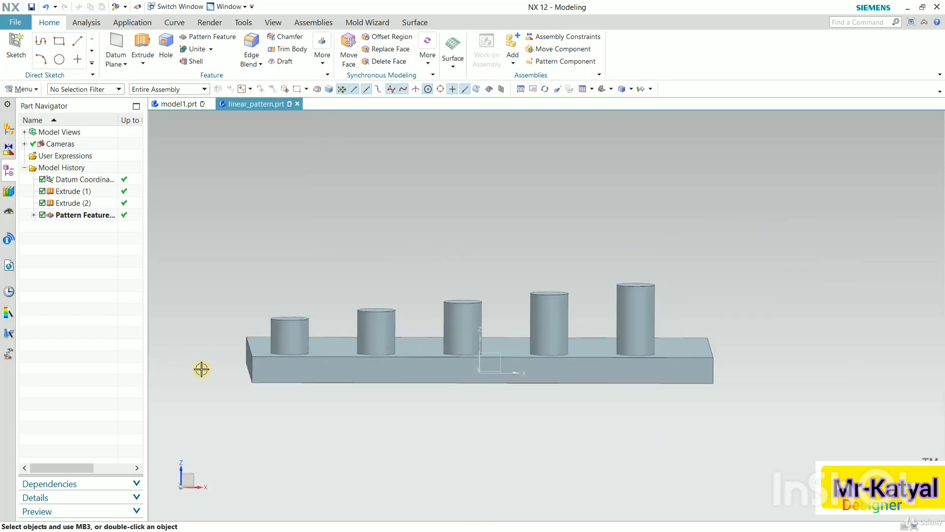
{"action": "scroll", "coordinate": [202, 369], "scroll_direction": "down", "scroll_amount": 2}
{"action": "scroll", "coordinate": [237, 369], "scroll_direction": "up", "scroll_amount": 4}
{"action": "scroll", "coordinate": [315, 310], "scroll_direction": "down", "scroll_amount": 1}
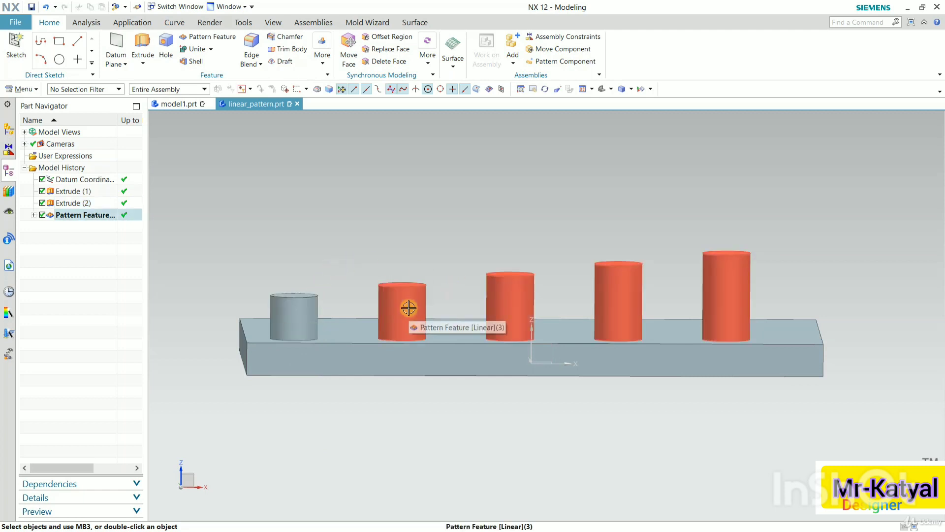
{"action": "scroll", "coordinate": [556, 230], "scroll_direction": "down", "scroll_amount": 3}
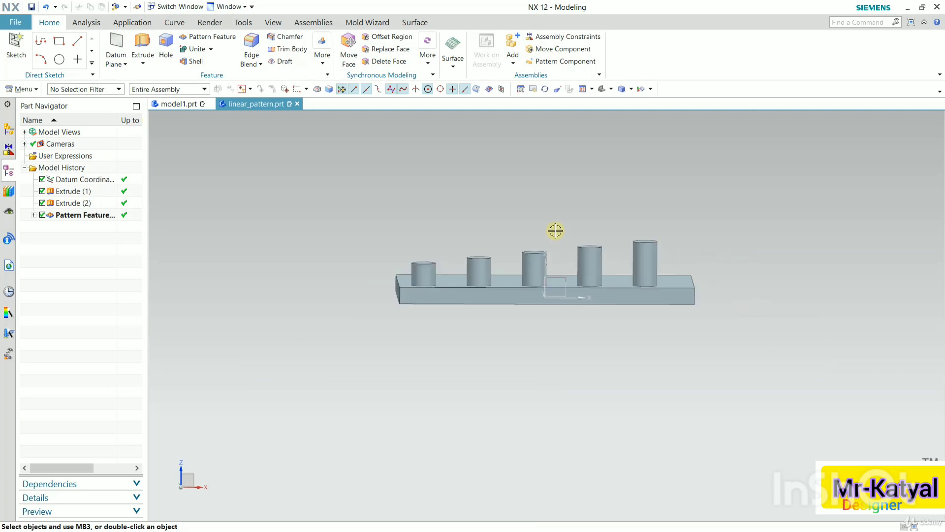
{"action": "middle_click_drag", "start_coordinate": [830, 301], "coordinate": [776, 350]}
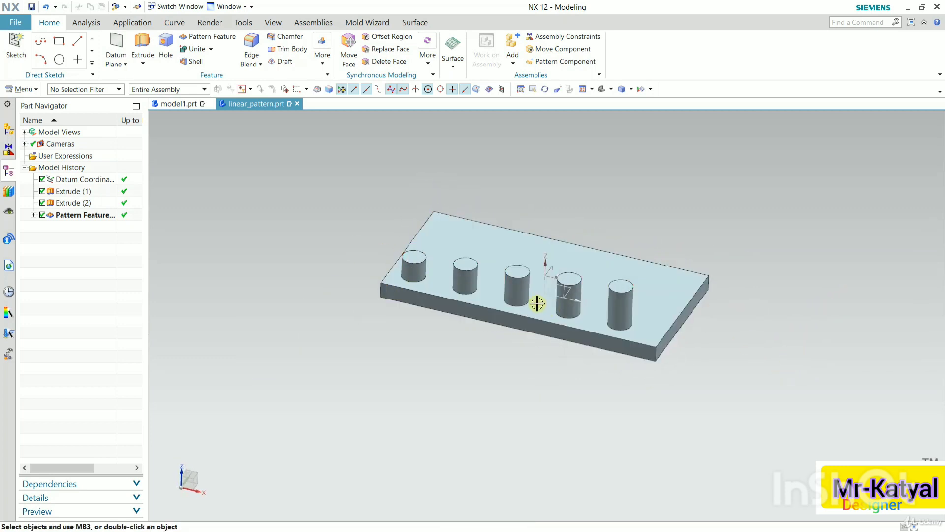
Step: Reopen the cylinder pattern's increment settings and add the pattern's Direction 1 offset to the Direction 1 increments
{"action": "double_click", "coordinate": [89, 213]}
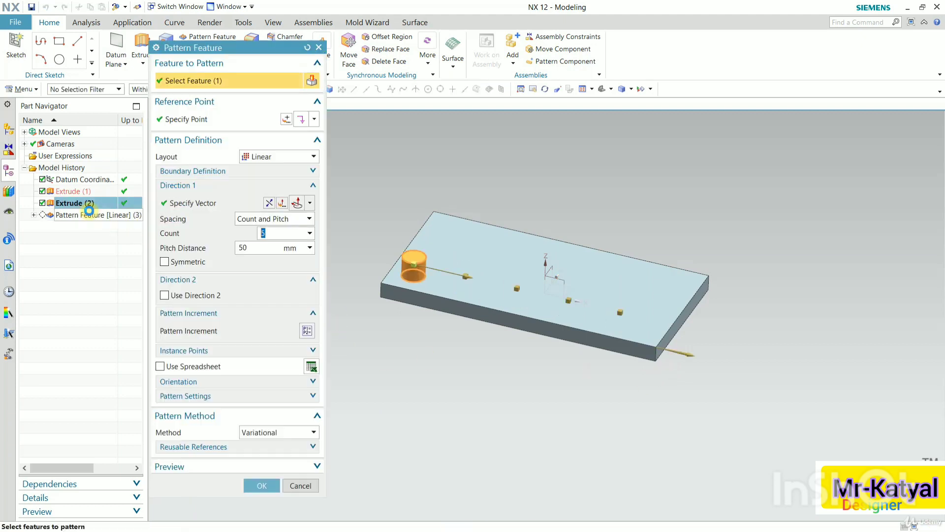
{"action": "left_click", "coordinate": [308, 330]}
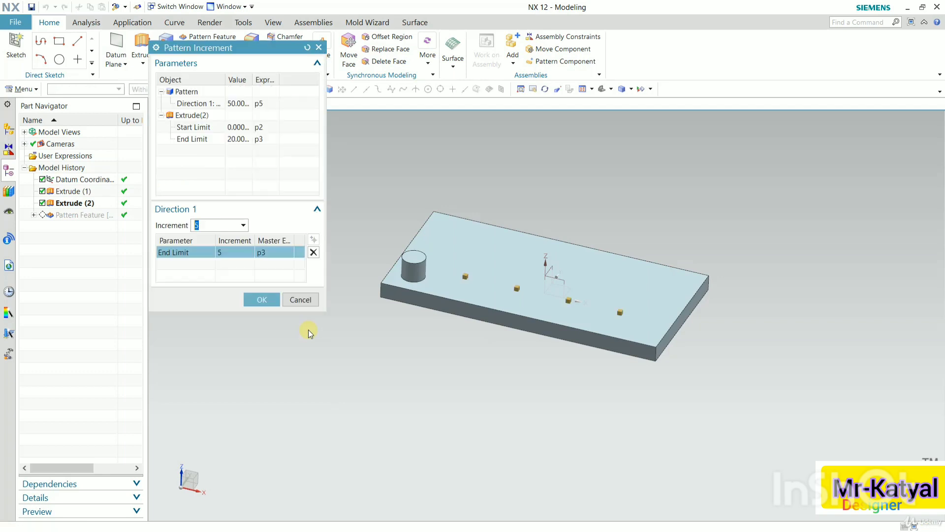
{"action": "left_click", "coordinate": [209, 105]}
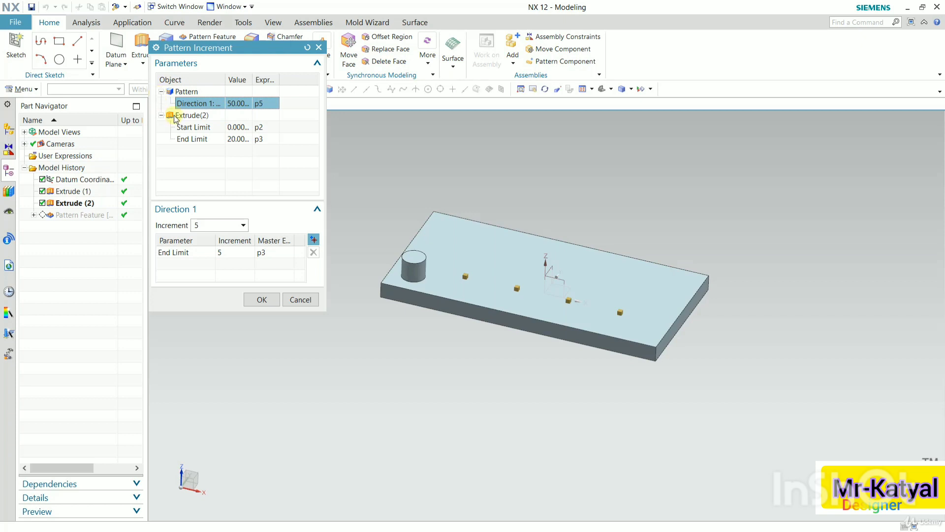
{"action": "scroll", "coordinate": [447, 304], "scroll_direction": "up", "scroll_amount": 3}
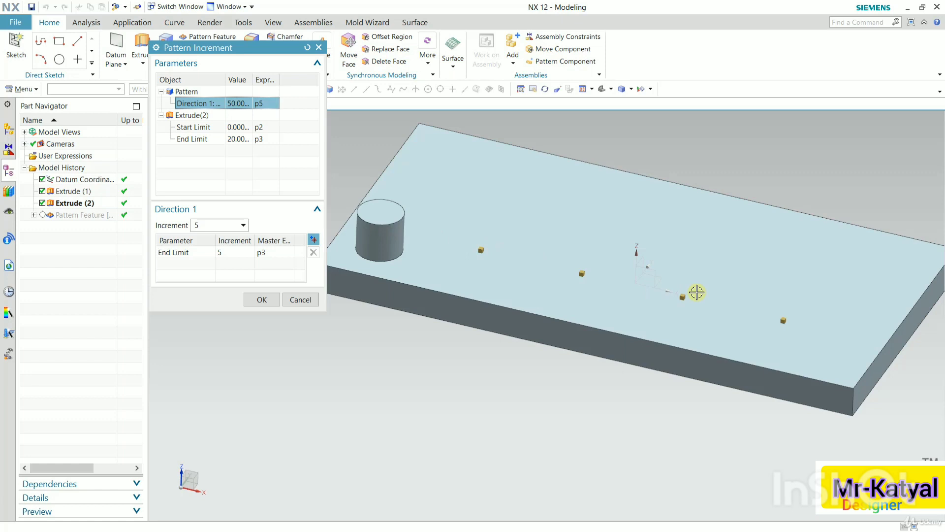
{"action": "right_click", "coordinate": [217, 107]}
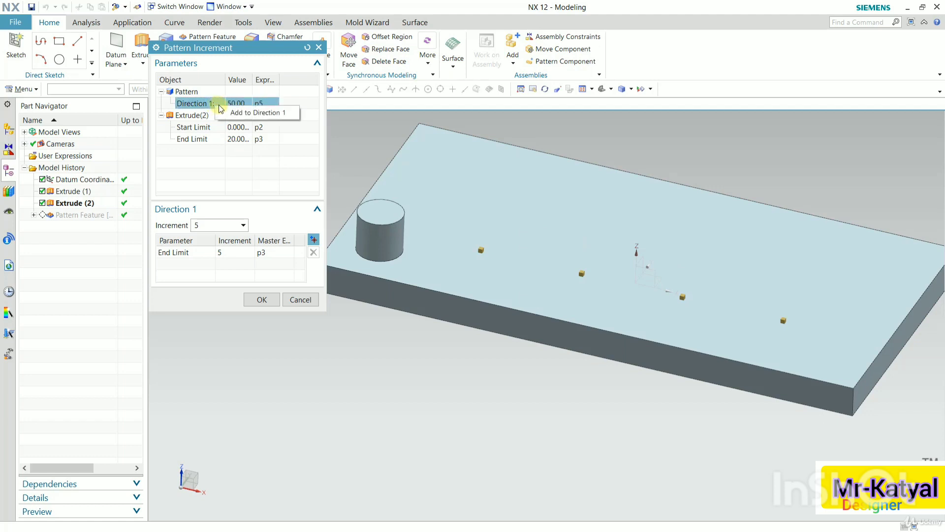
{"action": "left_click", "coordinate": [259, 115]}
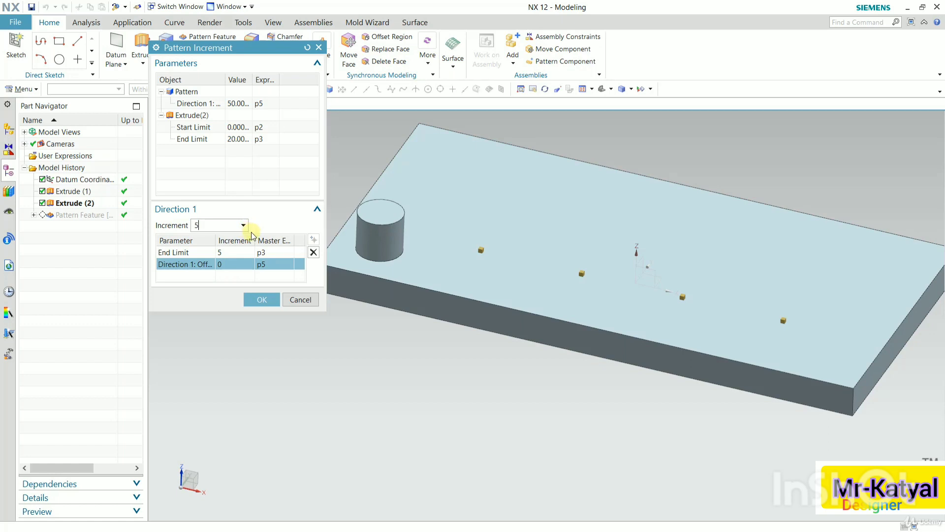
Step: Set the Direction 1 offset increment to 5, apply the cylinder pattern and check the spacing between the cylinders
{"action": "type", "text": "5"}
{"action": "key", "text": "Return"}
{"action": "left_click", "coordinate": [265, 305]}
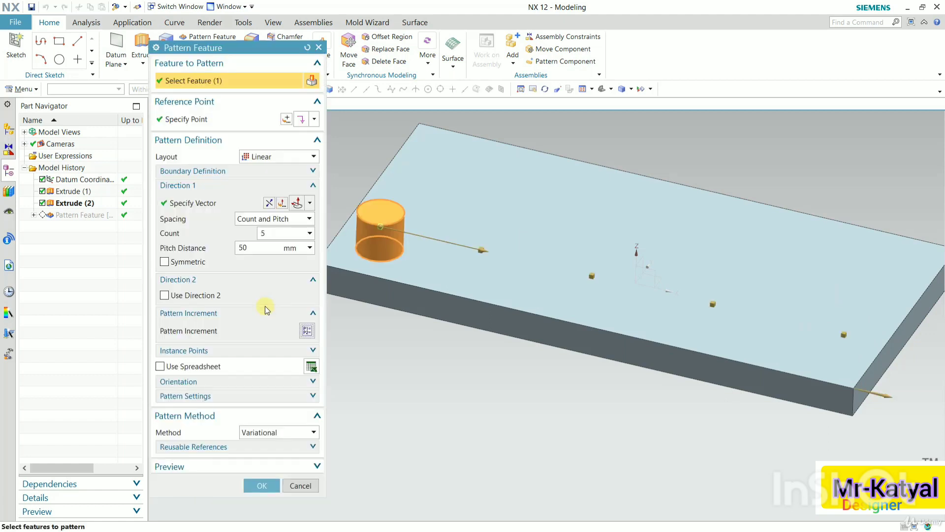
{"action": "left_click", "coordinate": [262, 486]}
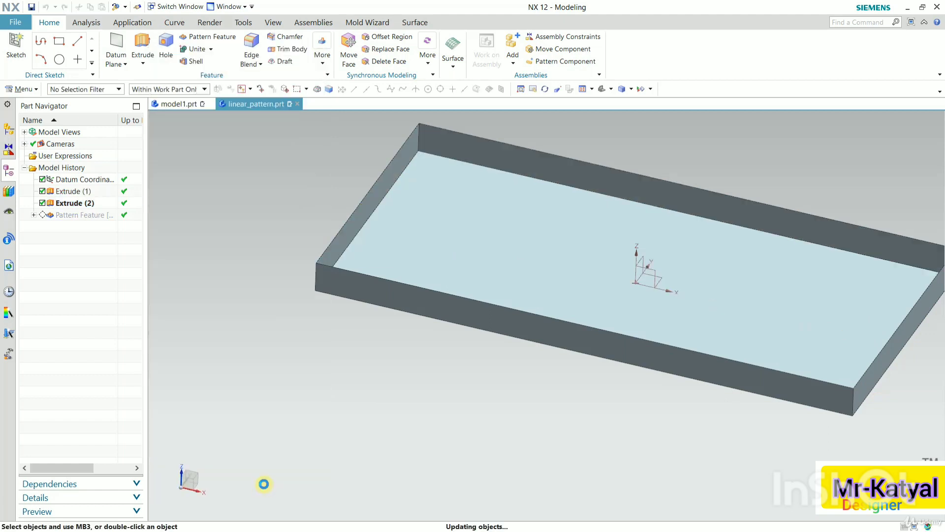
{"action": "middle_click_drag", "start_coordinate": [563, 417], "coordinate": [591, 426]}
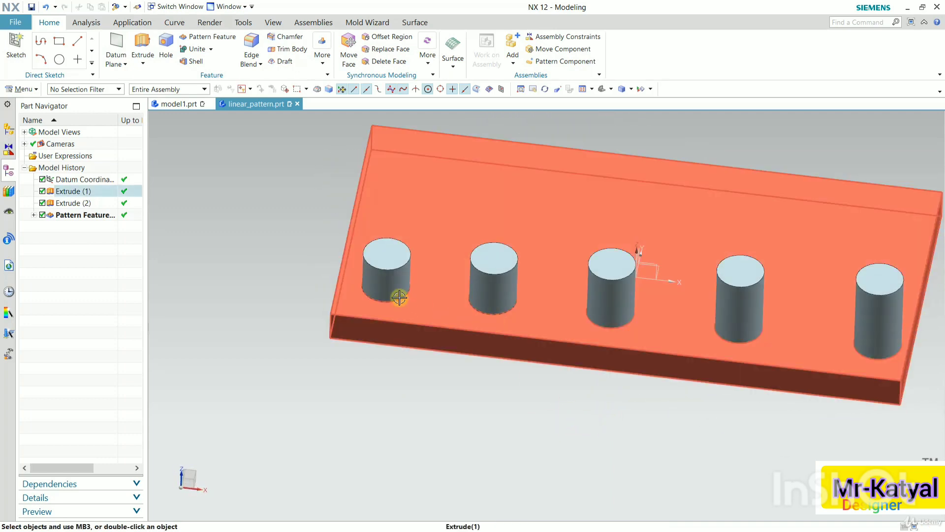
{"action": "middle_click_drag", "start_coordinate": [779, 354], "coordinate": [717, 345]}
{"action": "scroll", "coordinate": [581, 422], "scroll_direction": "down", "scroll_amount": 2}
{"action": "mouse_move", "coordinate": [592, 416]}
{"action": "middle_mouse_down"}
{"action": "mouse_move", "coordinate": [647, 412]}
{"action": "mouse_move", "coordinate": [603, 422]}
{"action": "mouse_move", "coordinate": [609, 412]}
{"action": "middle_mouse_up"}
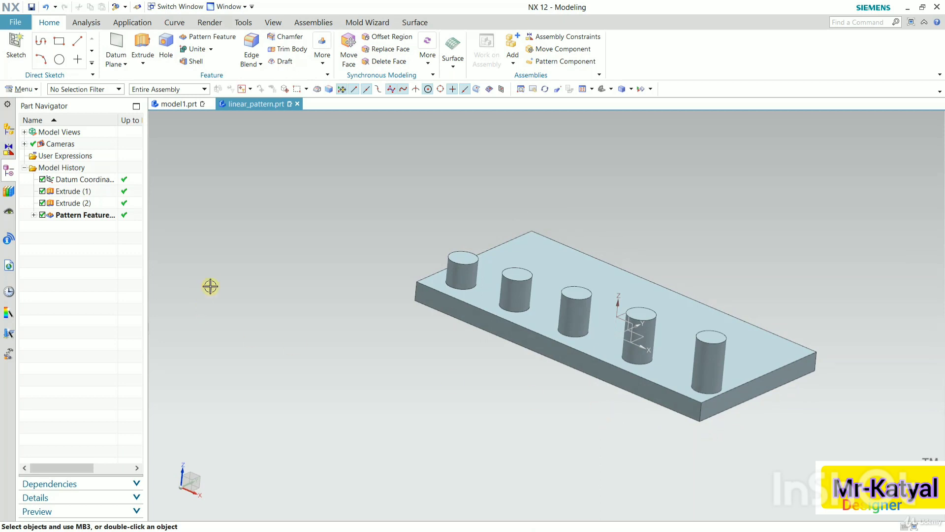
Step: Review the cylinder pattern's Orientation settings and Pattern Method options, and leave the pattern without applying changes
{"action": "double_click", "coordinate": [82, 215]}
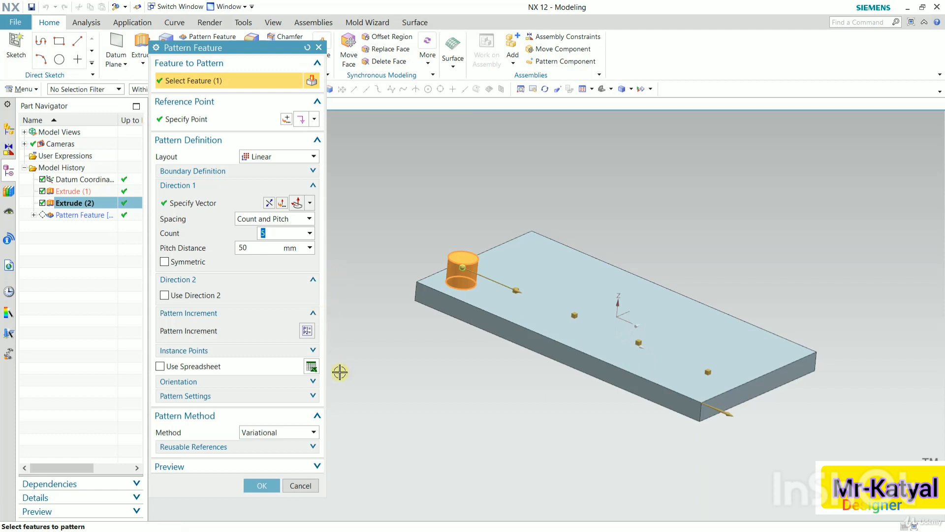
{"action": "left_click", "coordinate": [314, 383]}
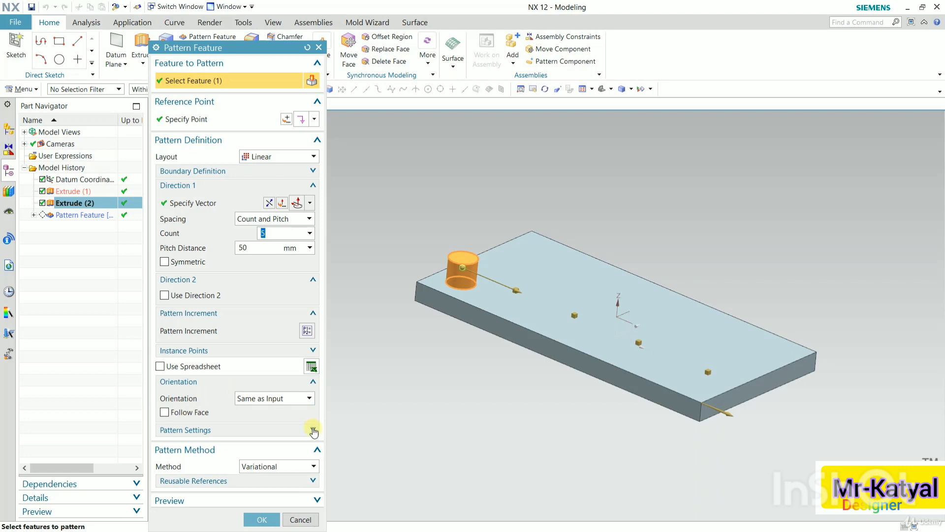
{"action": "left_click_drag", "start_coordinate": [235, 49], "coordinate": [252, 10]}
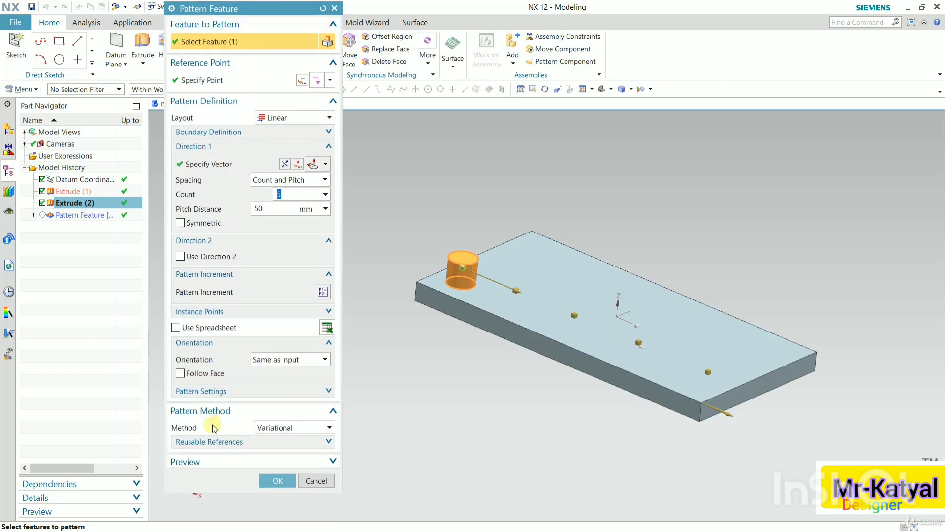
{"action": "left_click", "coordinate": [287, 429]}
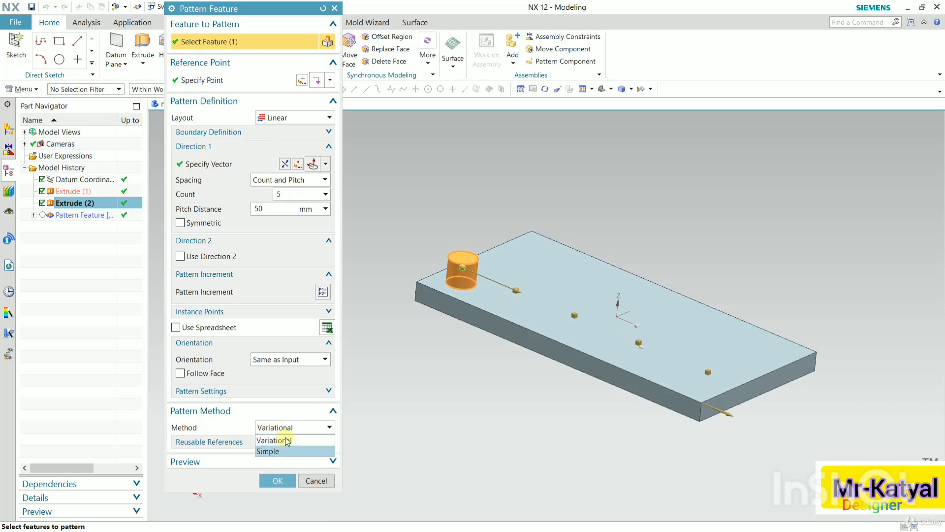
{"action": "left_click", "coordinate": [286, 441]}
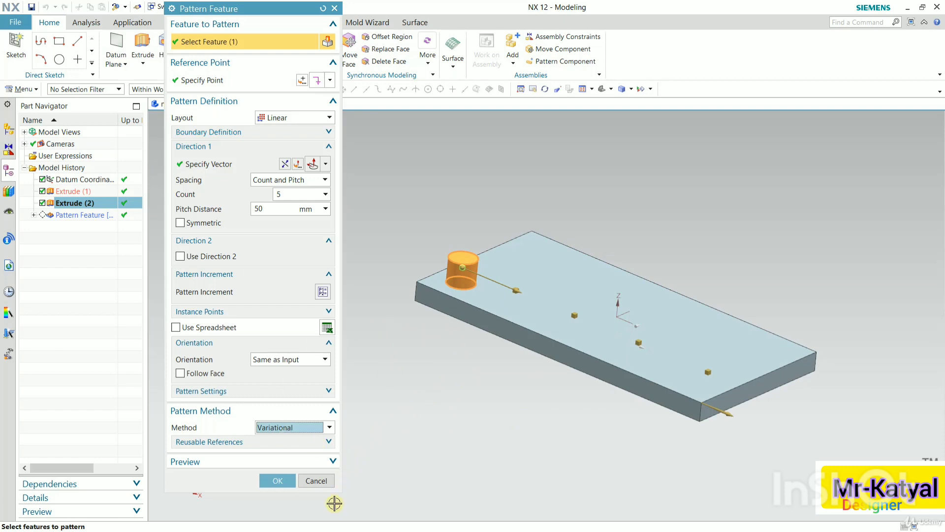
{"action": "left_click", "coordinate": [329, 482]}
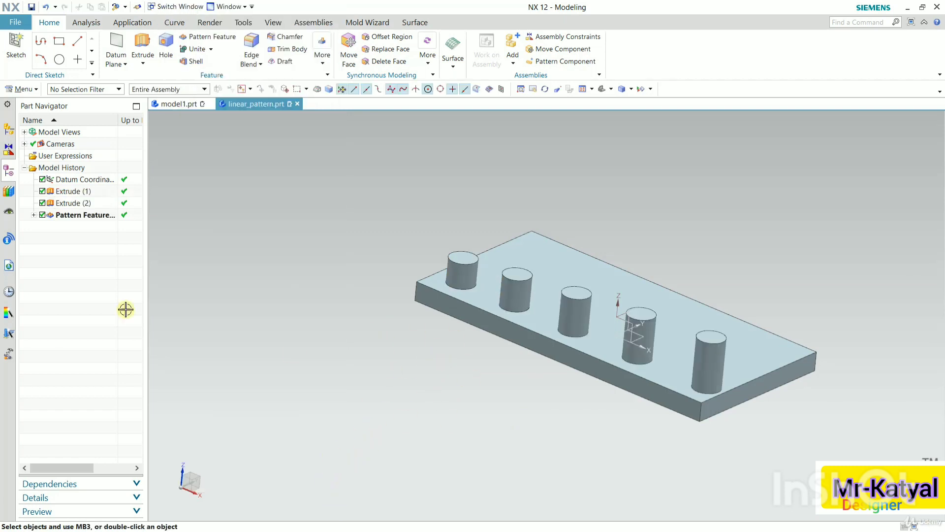
Step: Delete the linear pattern feature of the cylinders, keeping the plate and the original cylinder
{"action": "left_click", "coordinate": [105, 215]}
{"action": "right_click", "coordinate": [105, 215]}
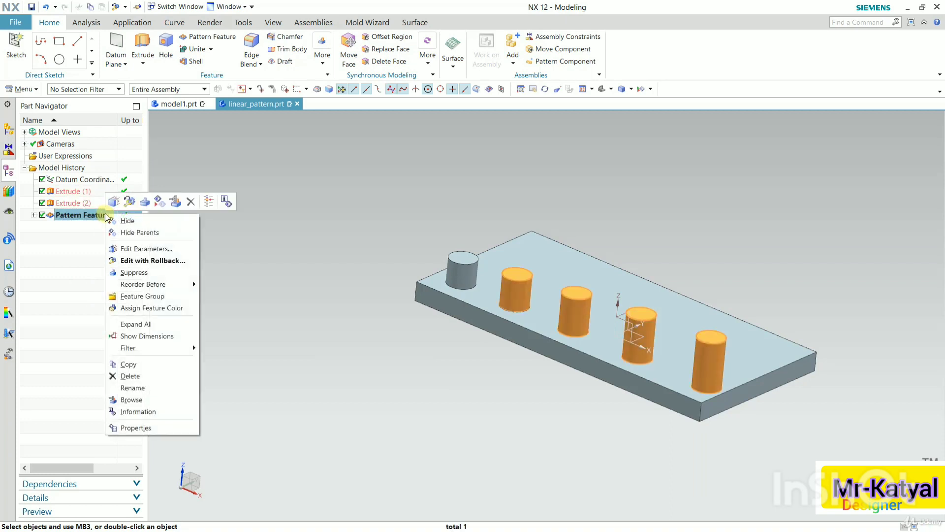
{"action": "left_click", "coordinate": [129, 376]}
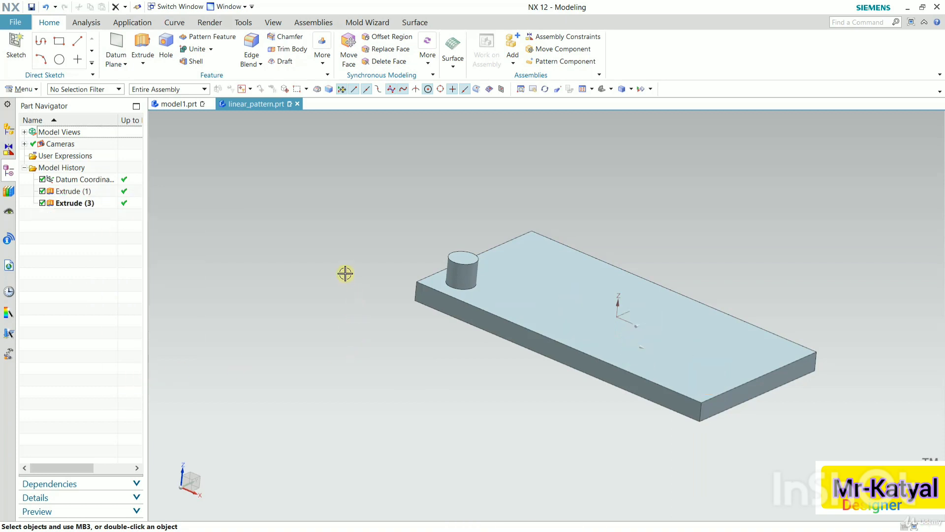
{"action": "mouse_move", "coordinate": [345, 274]}
{"action": "middle_mouse_down"}
{"action": "mouse_move", "coordinate": [333, 296]}
{"action": "mouse_move", "coordinate": [331, 279]}
{"action": "middle_mouse_up"}
{"action": "scroll", "coordinate": [481, 268], "scroll_direction": "up", "scroll_amount": 4}
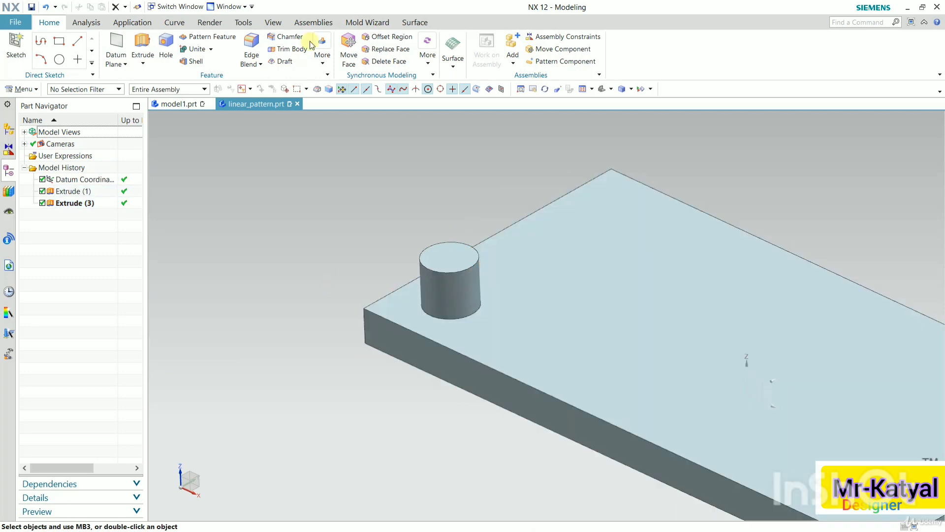
Step: Round the top circular edge of the cylinder with a 5 mm radius edge blend
{"action": "left_click", "coordinate": [259, 64]}
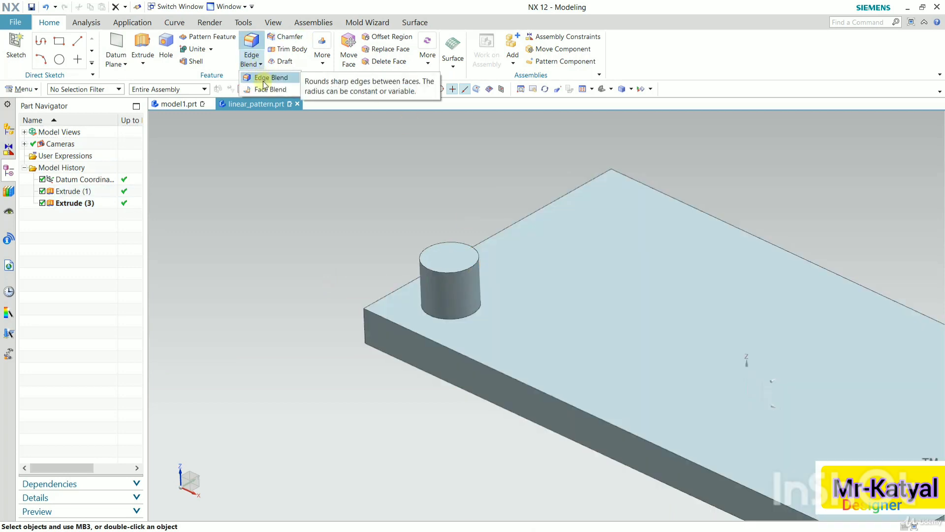
{"action": "left_click", "coordinate": [266, 79]}
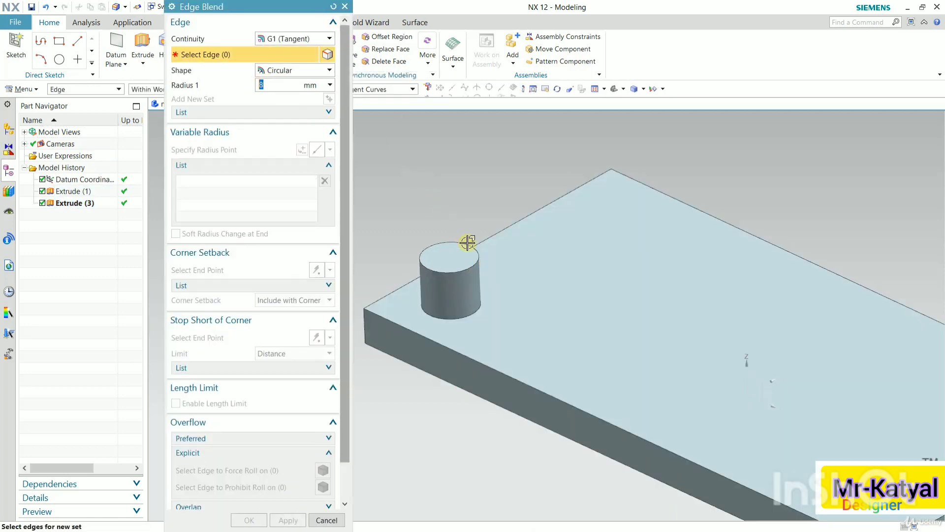
{"action": "left_click", "coordinate": [464, 270]}
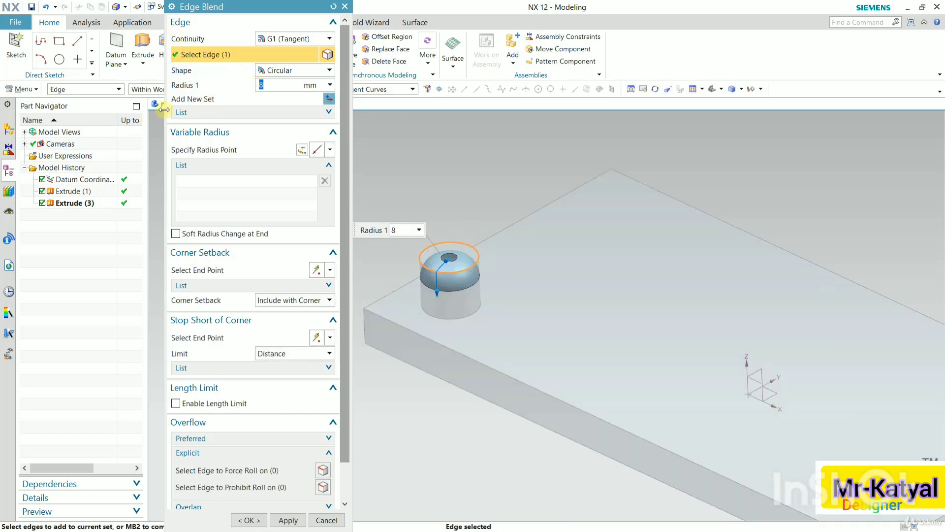
{"action": "key", "text": "Return"}
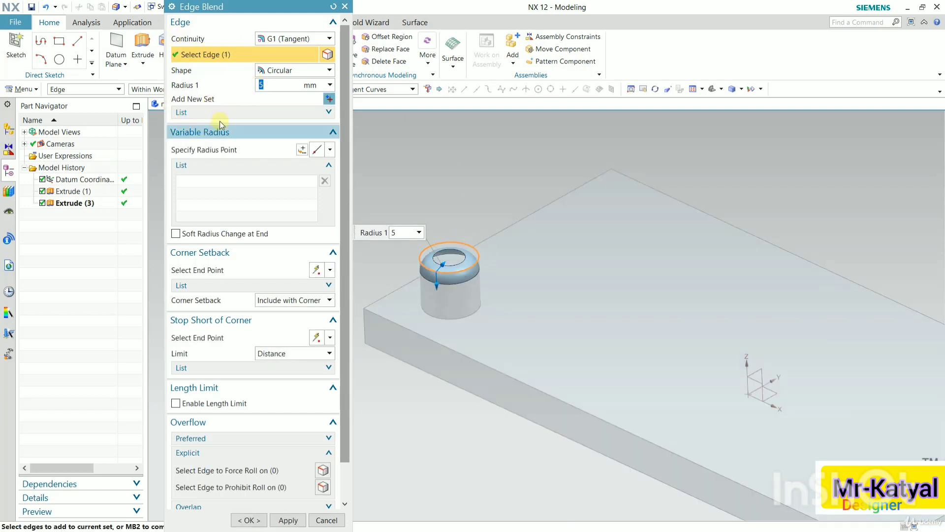
{"action": "left_click", "coordinate": [248, 520]}
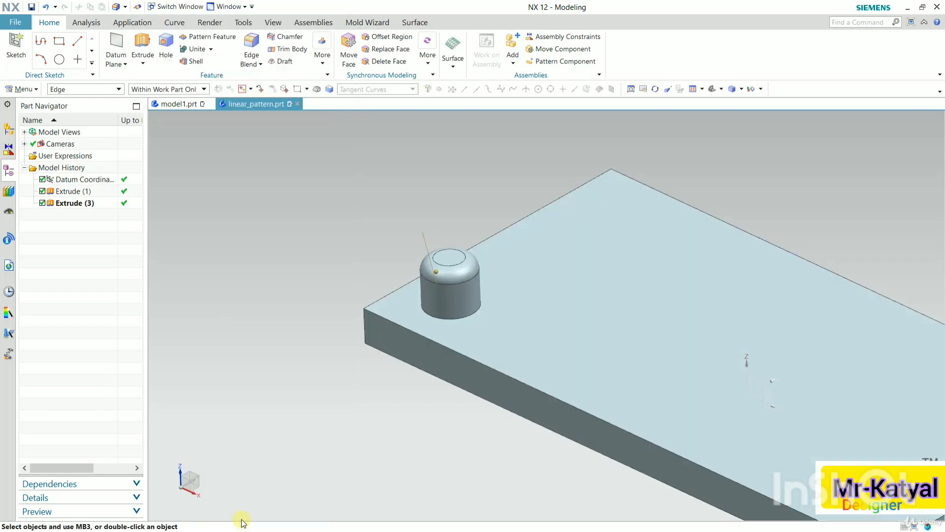
{"action": "left_click", "coordinate": [222, 271]}
Step: Start a linear Pattern Feature and select both the cylinder extrude and its top edge blend as the features to pattern
{"action": "scroll", "coordinate": [224, 267], "scroll_direction": "down", "scroll_amount": 3}
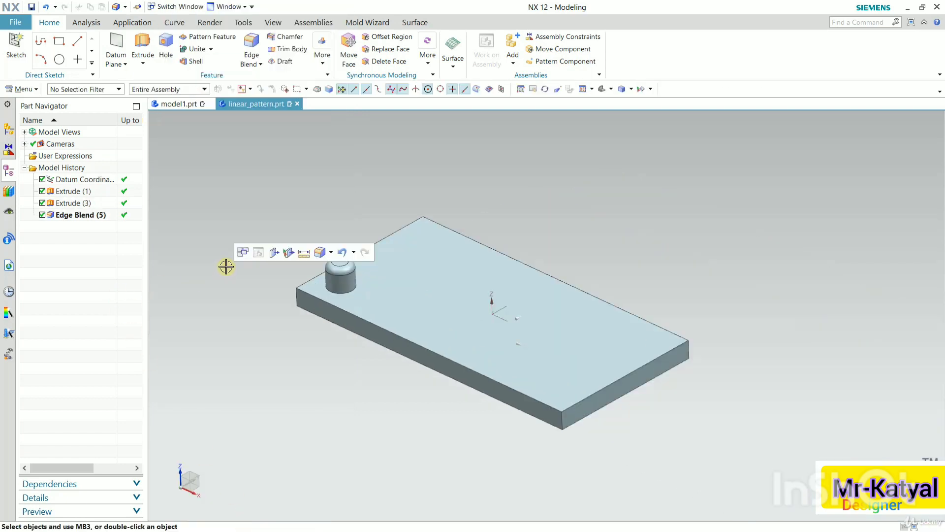
{"action": "left_click", "coordinate": [210, 41]}
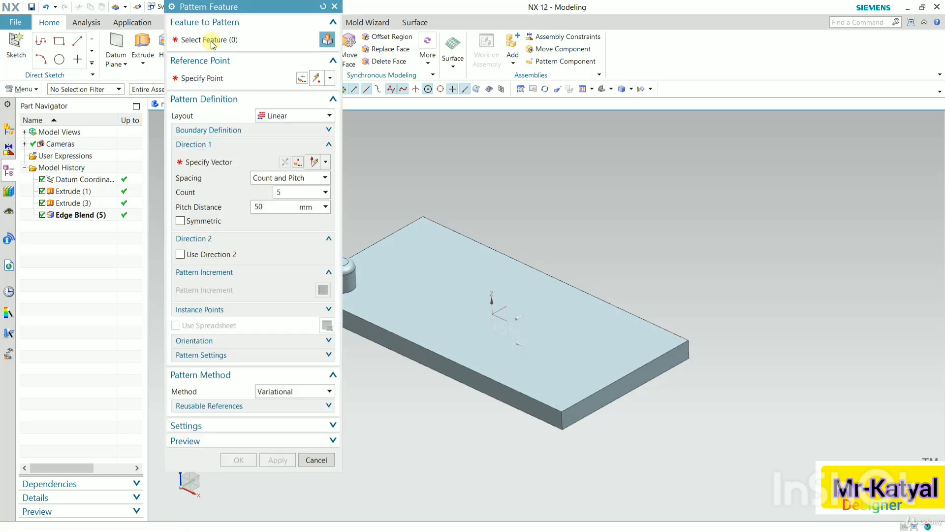
{"action": "left_click_drag", "start_coordinate": [225, 12], "coordinate": [171, 15]}
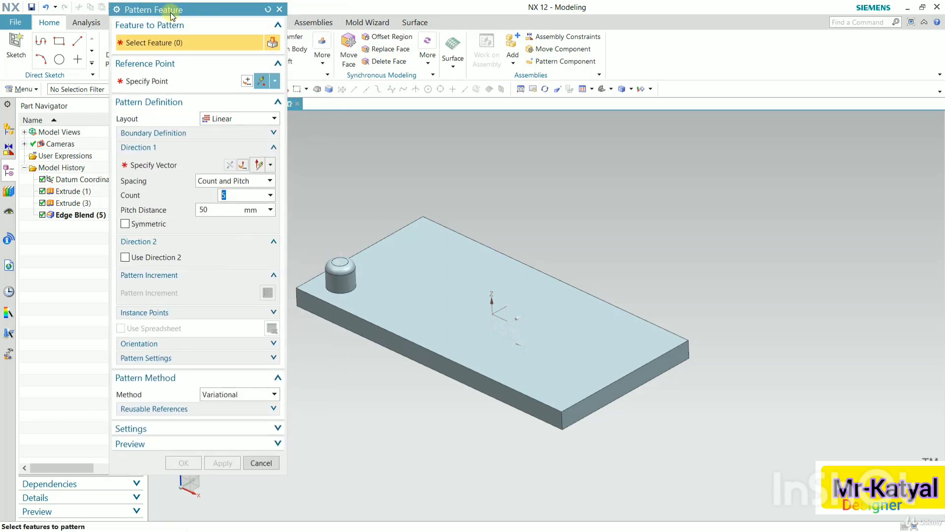
{"action": "left_click", "coordinate": [228, 120]}
{"action": "left_click", "coordinate": [227, 121]}
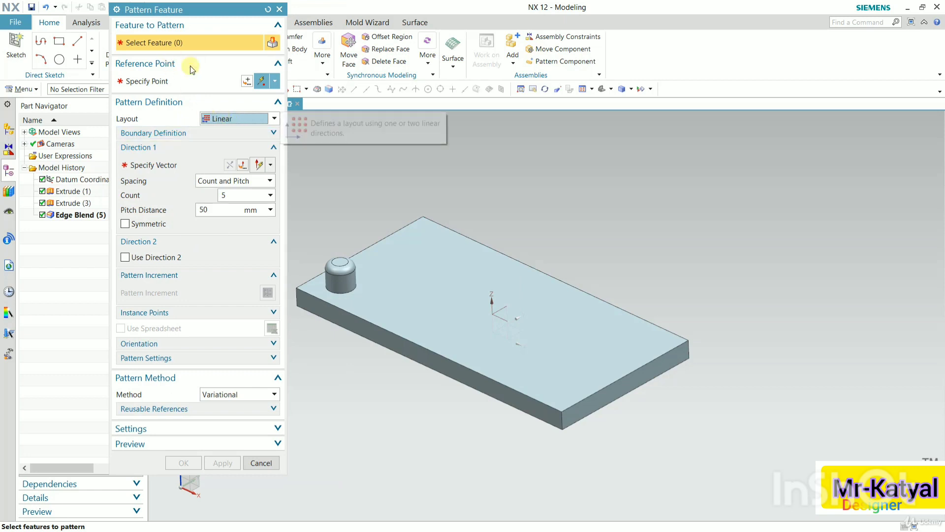
{"action": "left_click", "coordinate": [346, 282]}
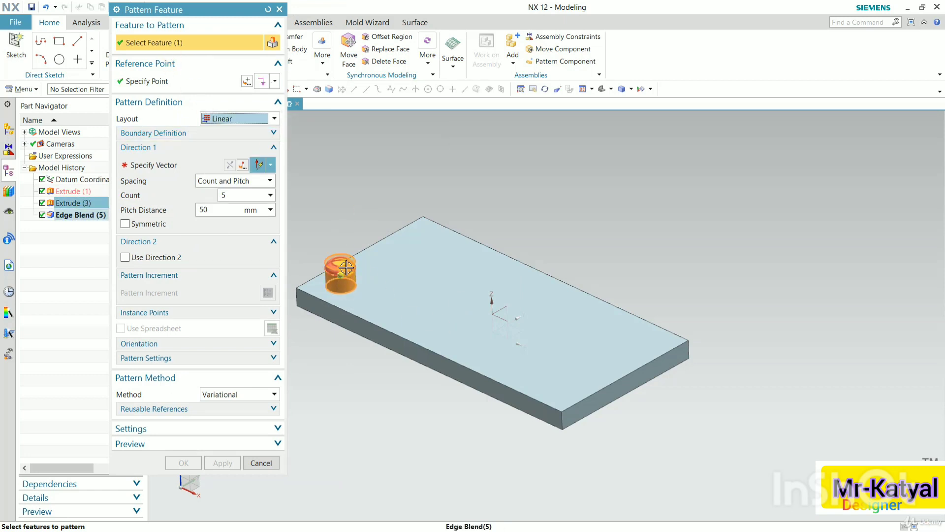
{"action": "scroll", "coordinate": [345, 268], "scroll_direction": "up", "scroll_amount": 4}
{"action": "left_click", "coordinate": [363, 244]}
{"action": "scroll", "coordinate": [343, 211], "scroll_direction": "down", "scroll_amount": 5}
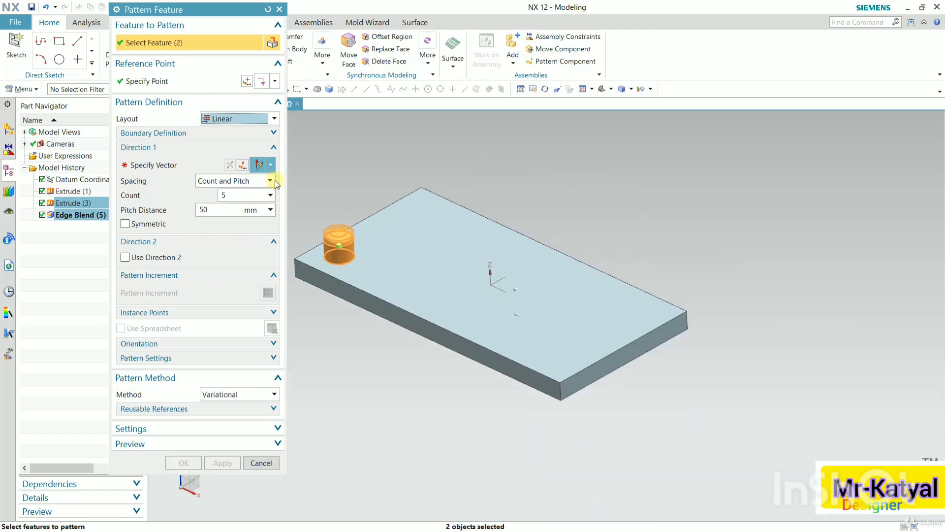
Step: Pattern the blended cylinder along the plate's long front edge, reversing the direction to run across the plate, with count 5, pitch 50 mm and the Variational method
{"action": "left_click", "coordinate": [197, 165]}
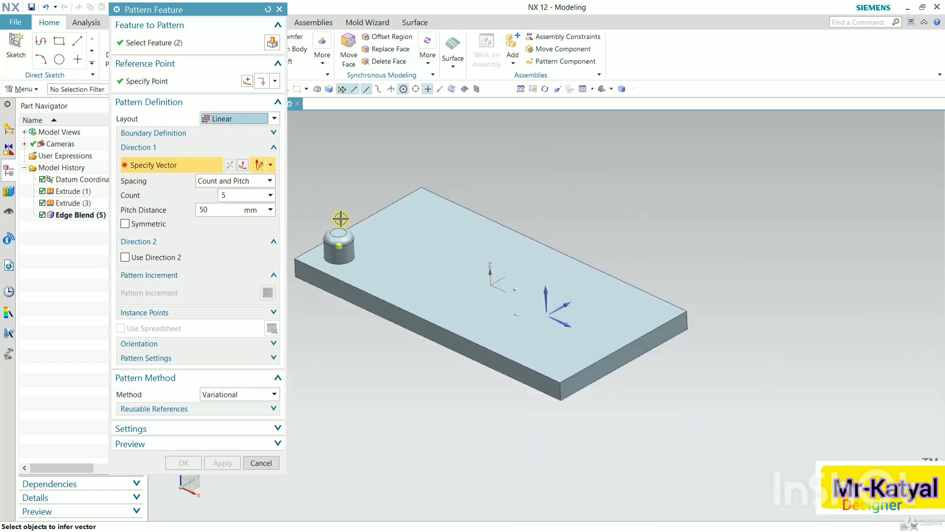
{"action": "left_click", "coordinate": [413, 310]}
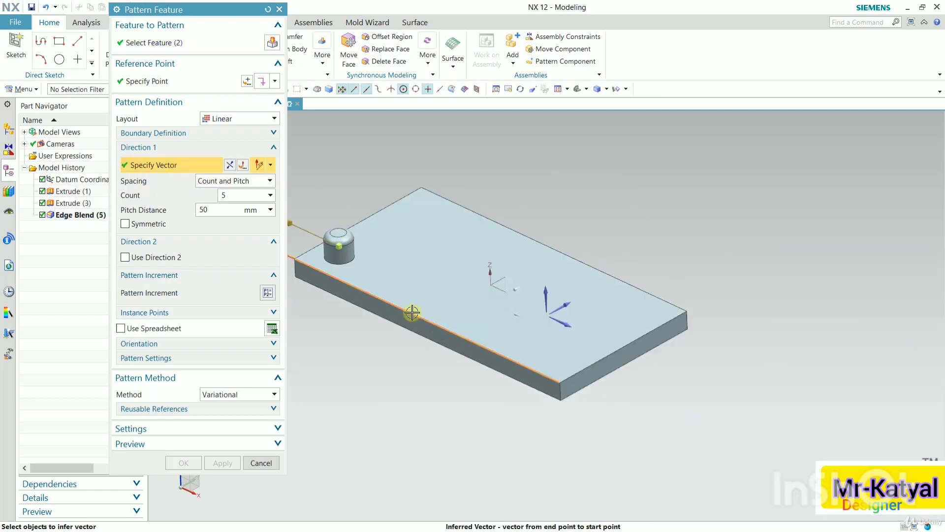
{"action": "left_click", "coordinate": [234, 165]}
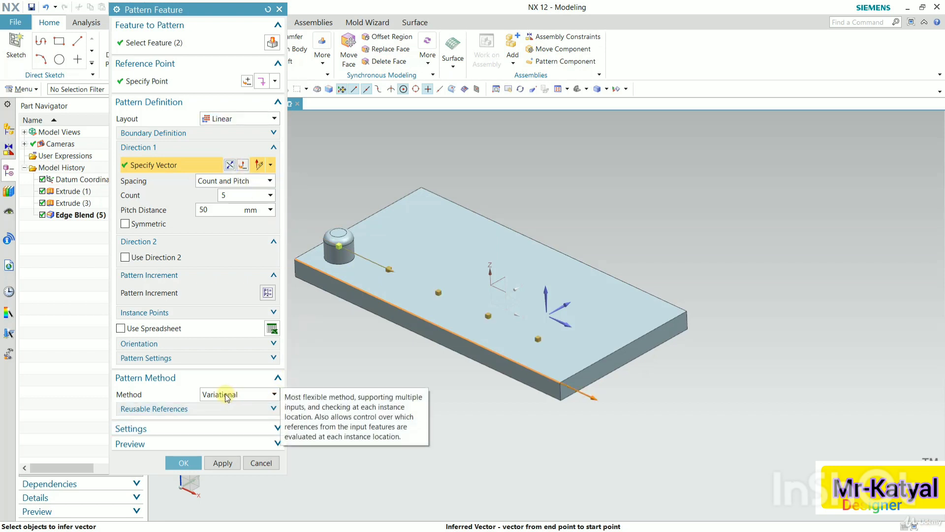
{"action": "left_click", "coordinate": [197, 459]}
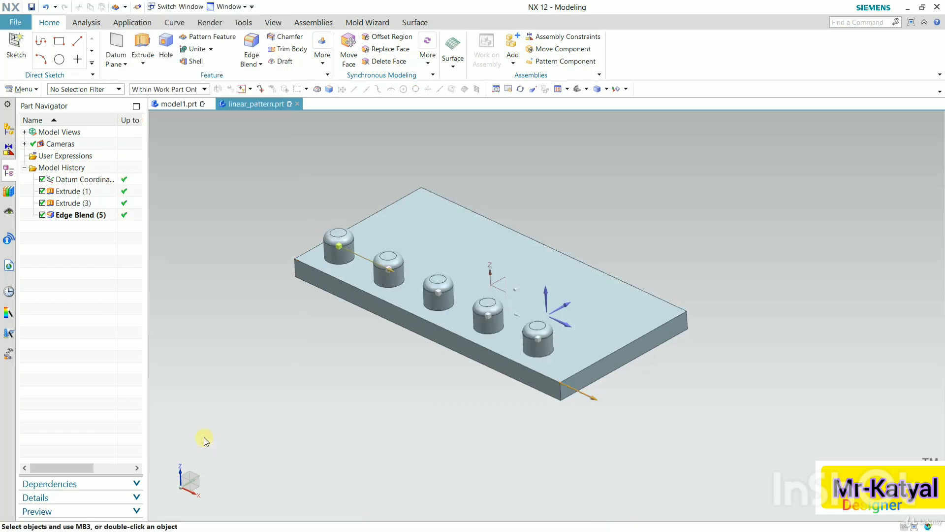
{"action": "middle_click_drag", "start_coordinate": [281, 325], "coordinate": [241, 320]}
{"action": "middle_click_drag", "start_coordinate": [268, 274], "coordinate": [227, 296]}
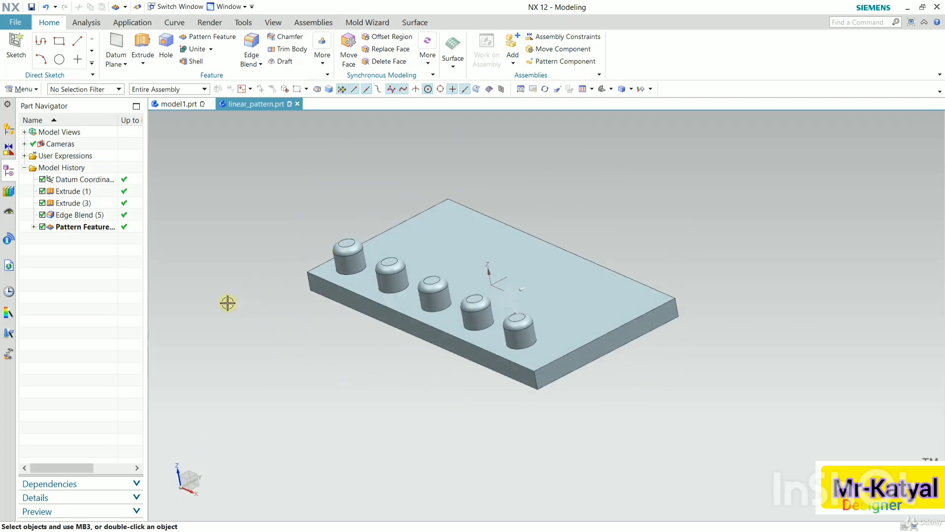
Step: Reopen the blended cylinder's linear pattern for editing and change its Pattern Method to Simple
{"action": "double_click", "coordinate": [87, 226]}
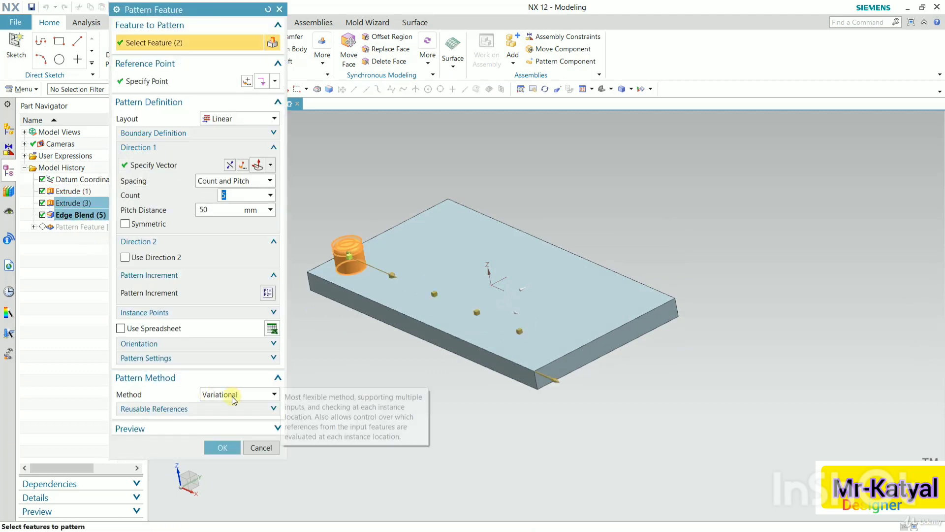
{"action": "left_click", "coordinate": [234, 399]}
{"action": "left_click", "coordinate": [226, 420]}
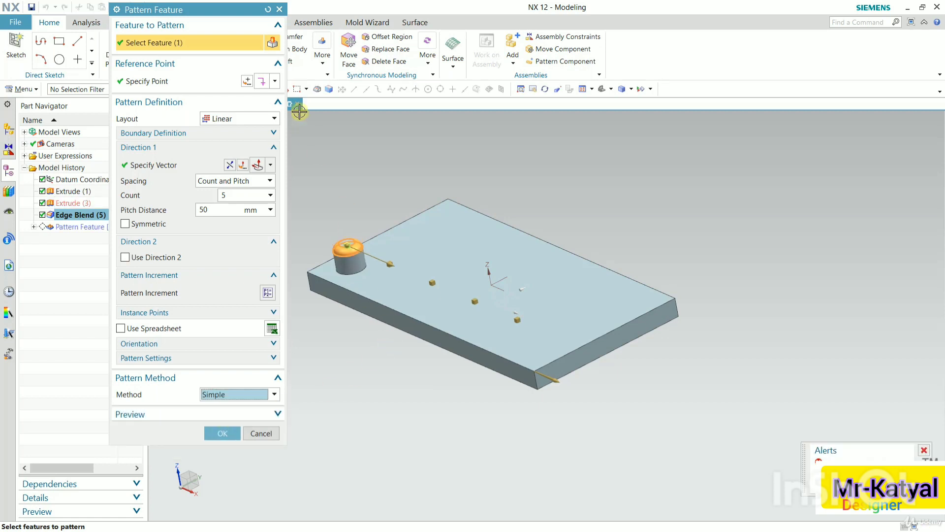
{"action": "scroll", "coordinate": [564, 331], "scroll_direction": "down", "scroll_amount": 1}
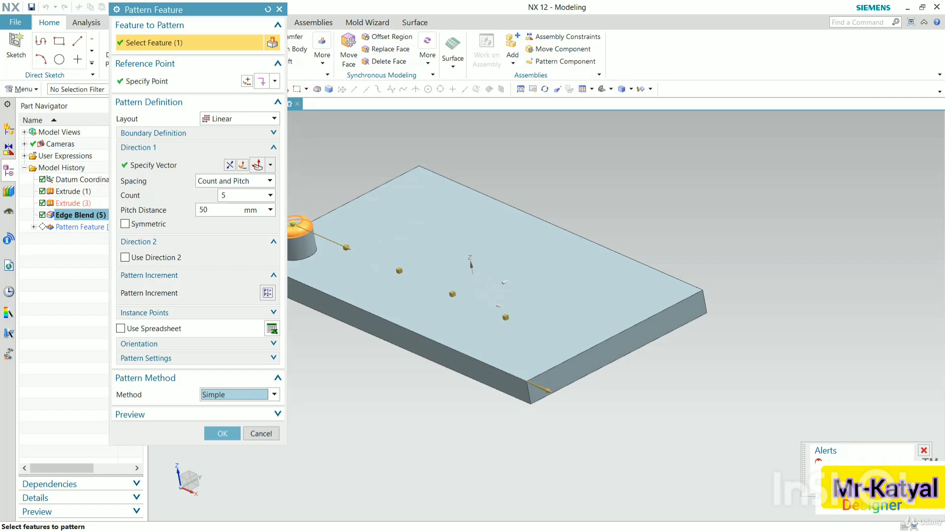
{"action": "scroll", "coordinate": [705, 387], "scroll_direction": "up", "scroll_amount": 2}
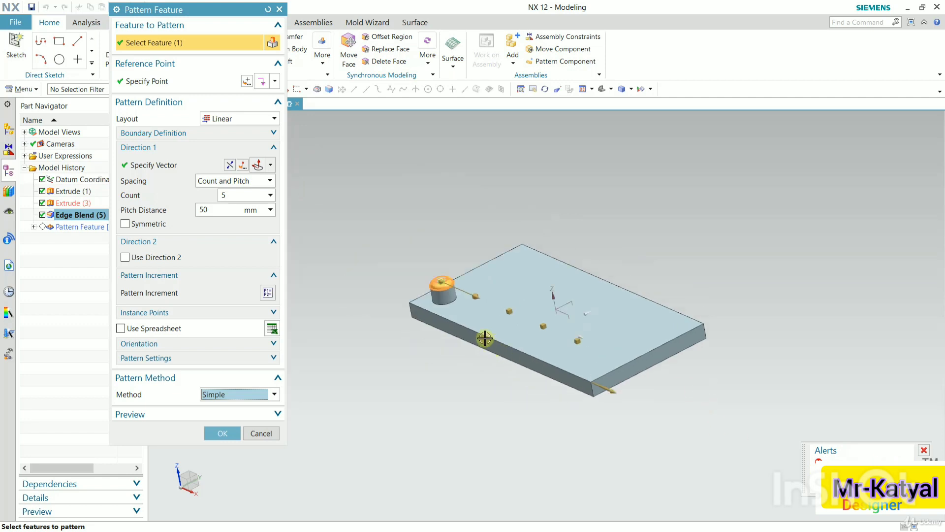
Step: Select the cylinder extrude in place of the edge blend as the feature to pattern, and apply the edit
{"action": "left_click", "coordinate": [443, 299]}
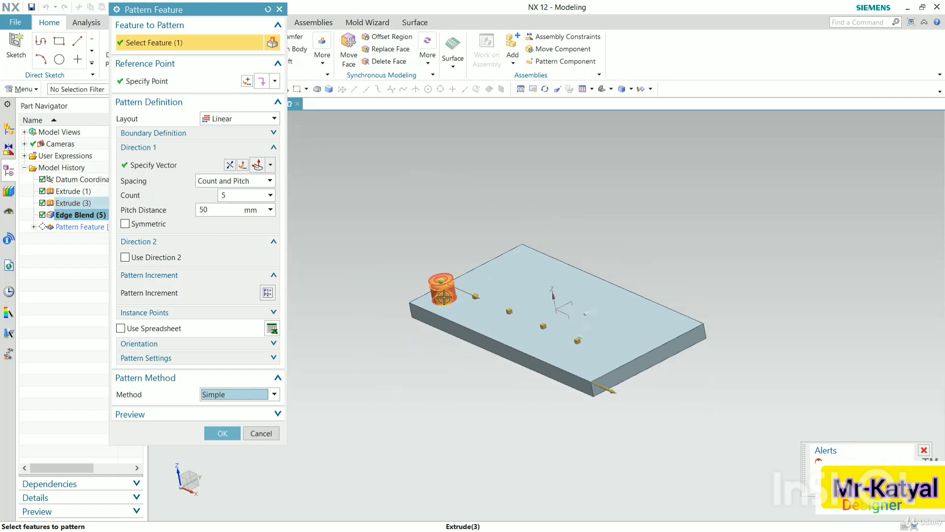
{"action": "scroll", "coordinate": [444, 299], "scroll_direction": "down", "scroll_amount": 5}
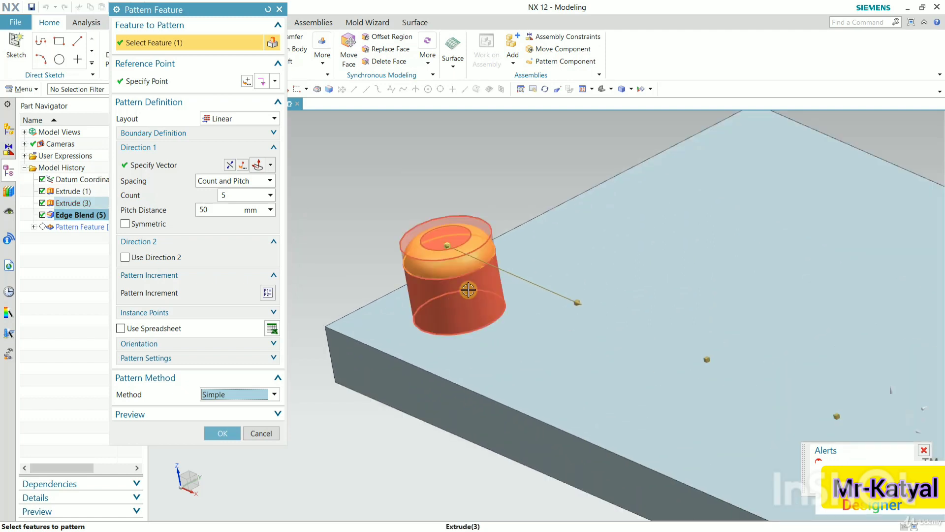
{"action": "left_click", "coordinate": [468, 290]}
{"action": "left_click", "coordinate": [223, 434]}
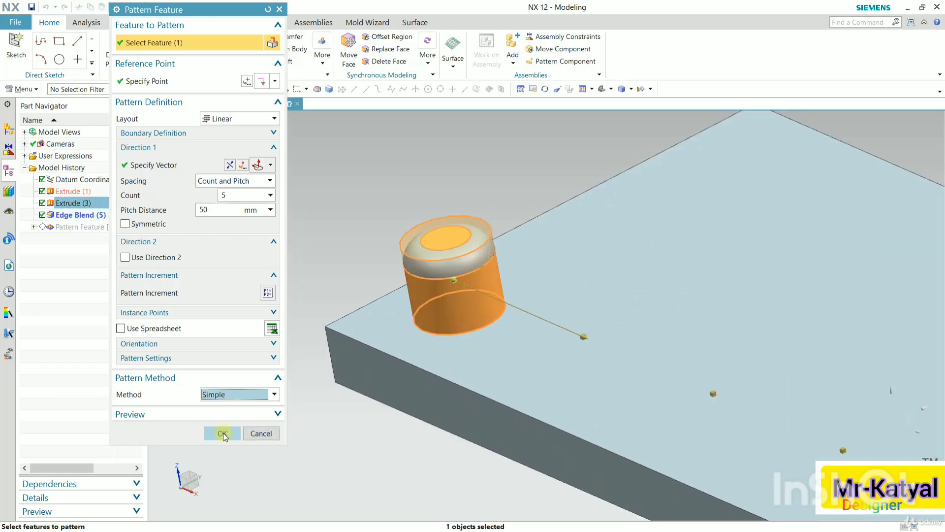